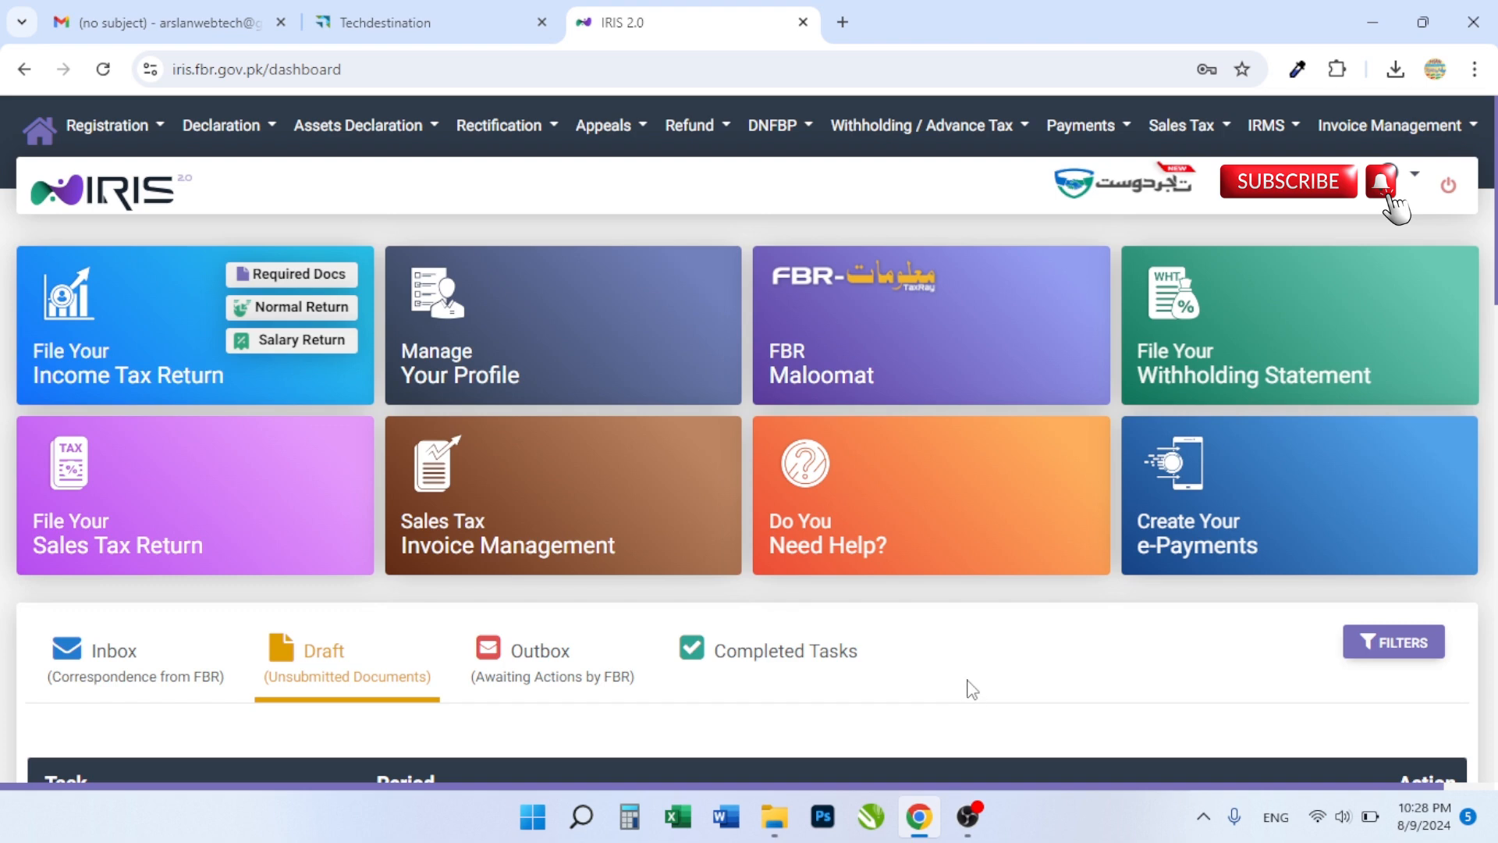
Step: Switch to the Techdestination site and open its registration page to look over the membership types
{"action": "left_click", "coordinate": [432, 28]}
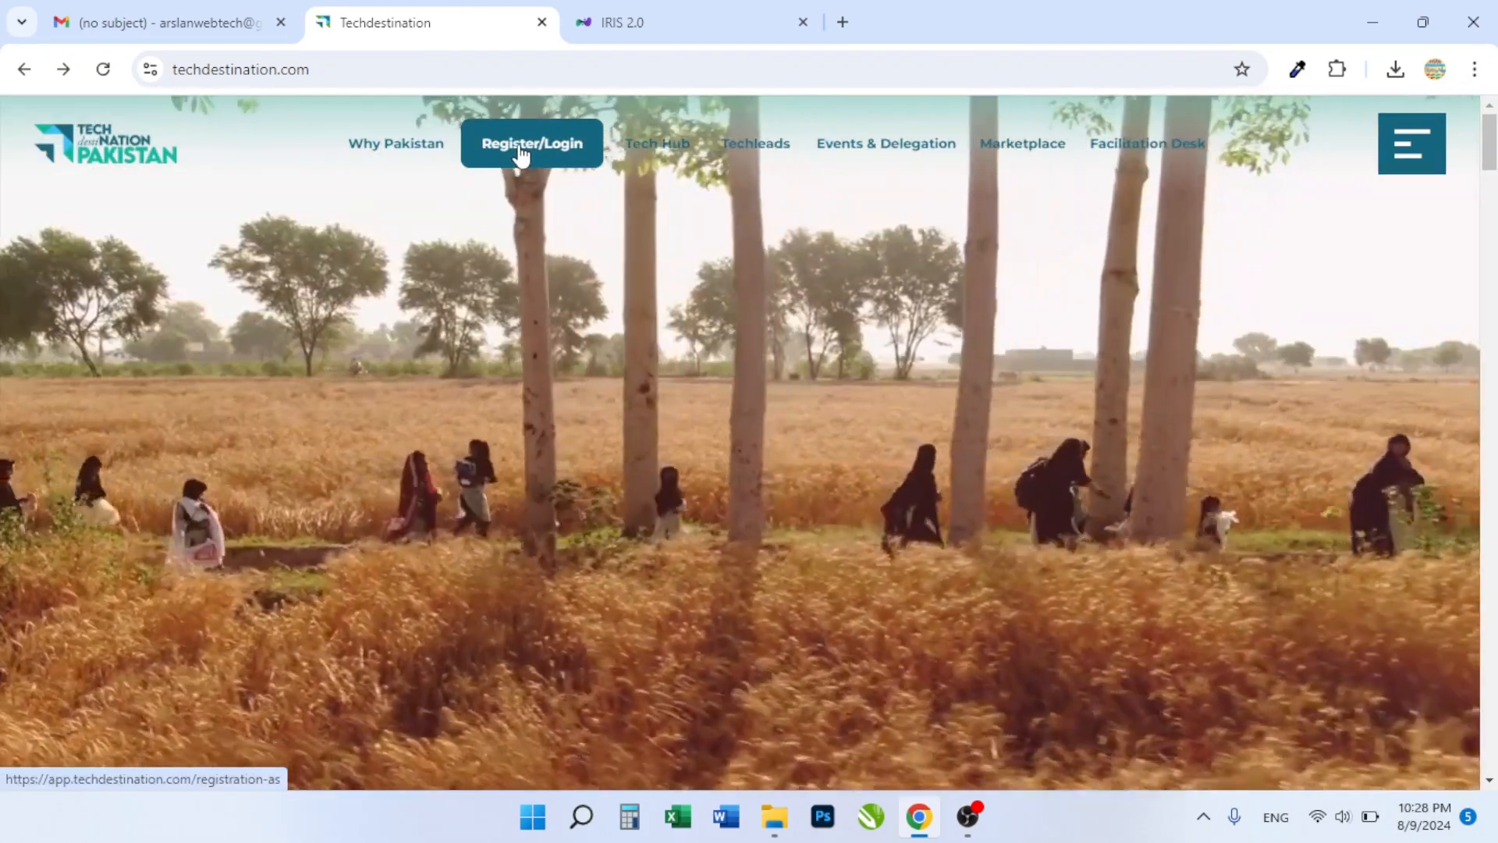
{"action": "left_click", "coordinate": [513, 155]}
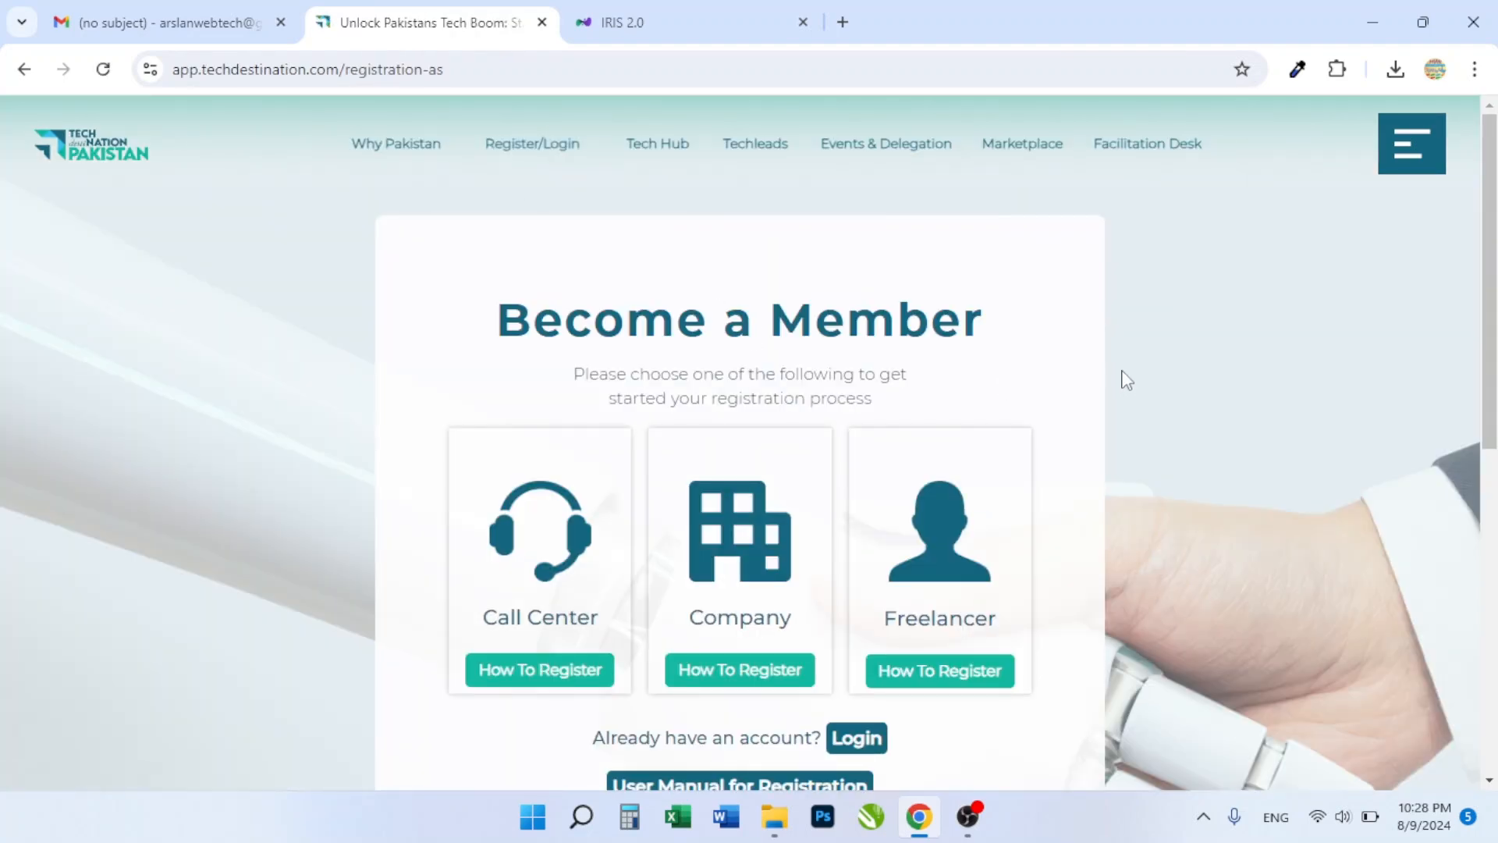
{"action": "scroll", "coordinate": [1122, 372], "scroll_direction": "down", "scroll_amount": 1}
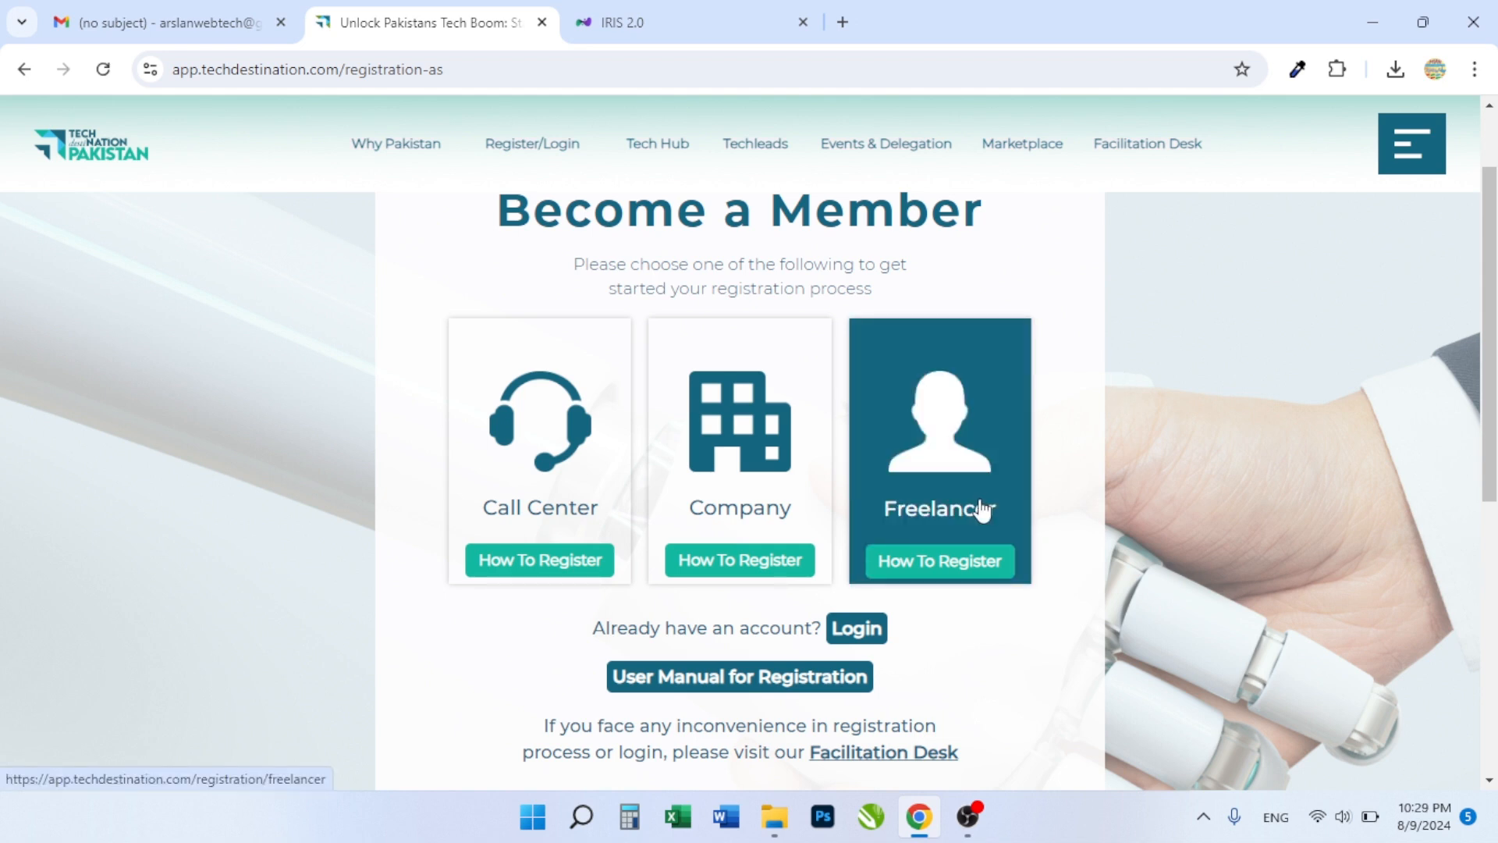
{"action": "scroll", "coordinate": [1103, 451], "scroll_direction": "up", "scroll_amount": 1}
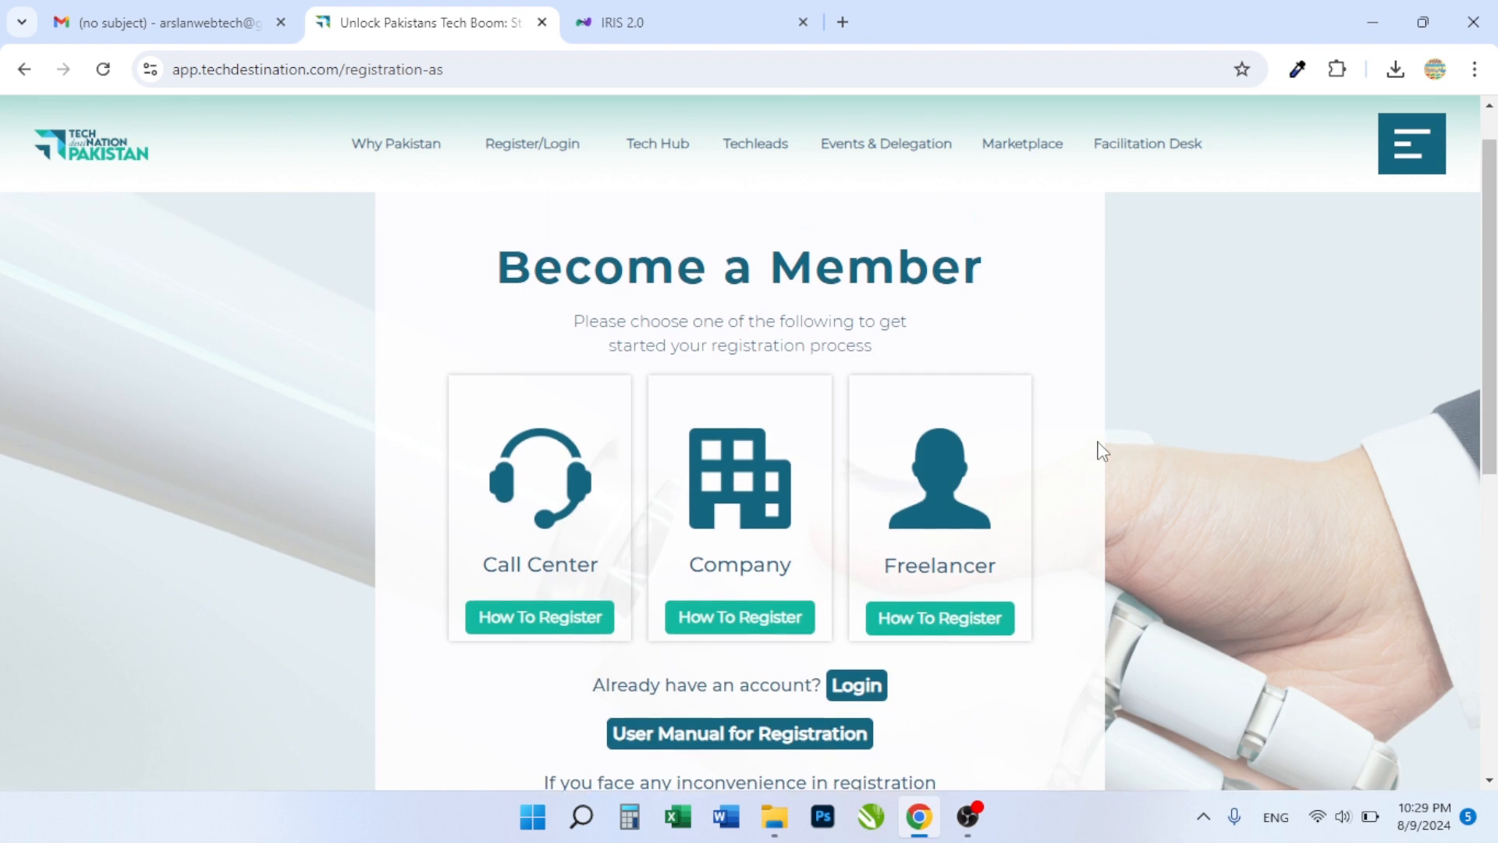
Step: Switch to IRIS and start an original Normal Return (Ind/Aop/Coy) for the tax period 01-JUL-2023 - 30-JUN-2024
{"action": "left_click", "coordinate": [697, 24]}
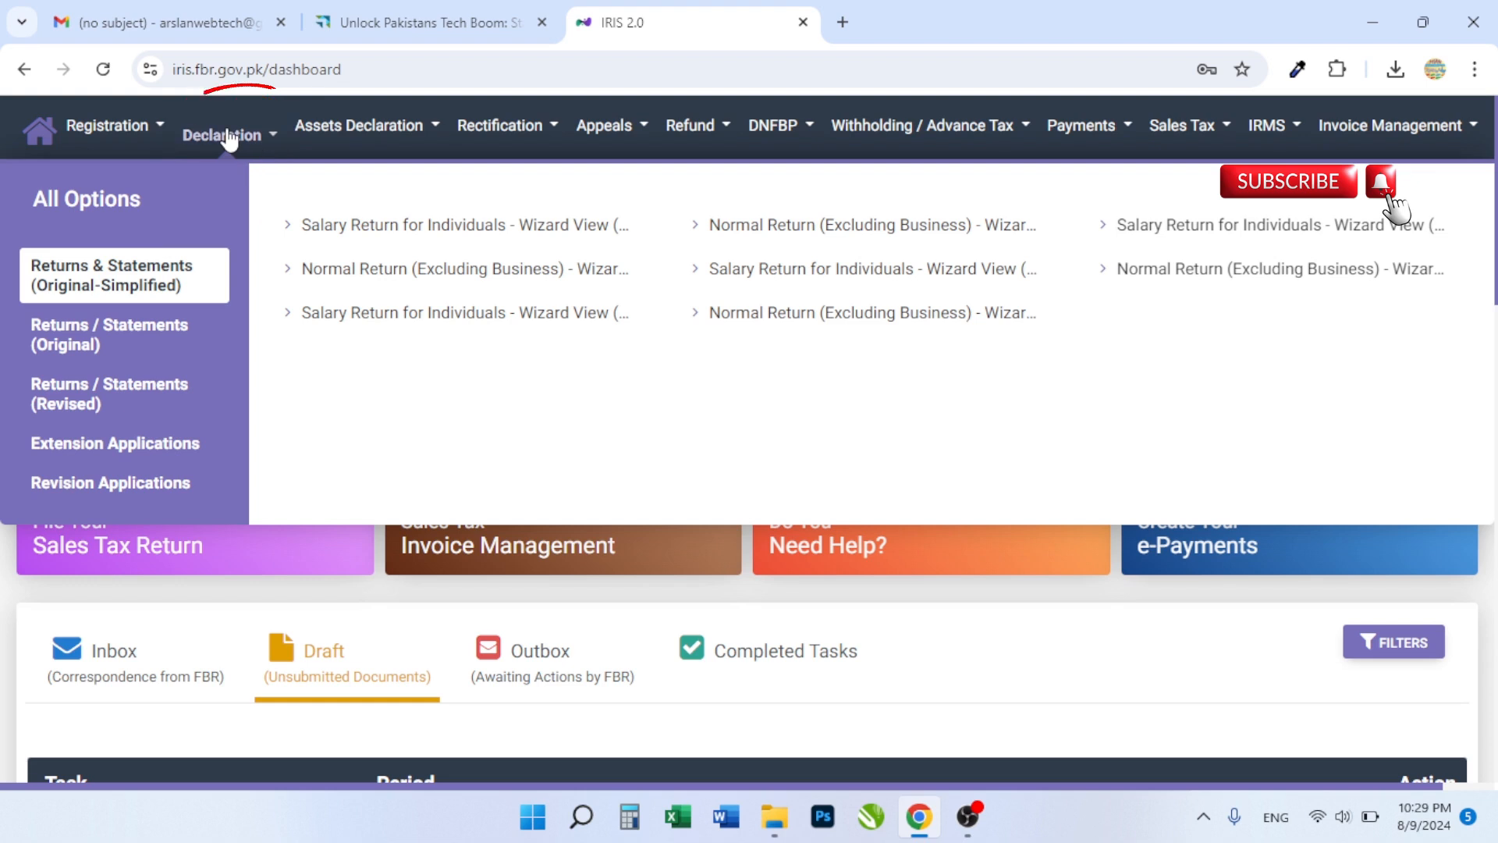
{"action": "left_click", "coordinate": [227, 139]}
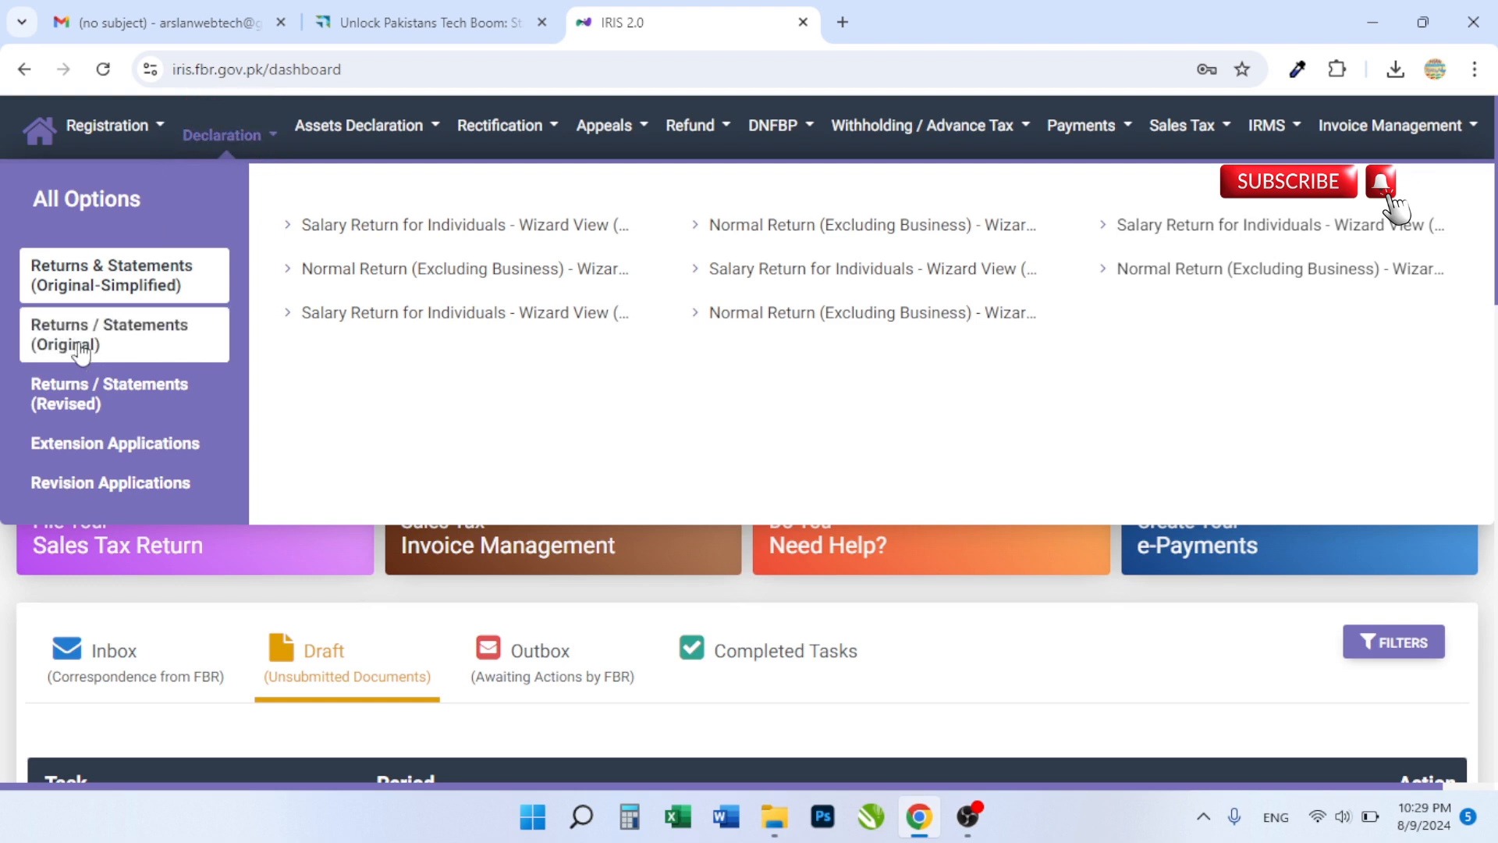
{"action": "left_click", "coordinate": [75, 351]}
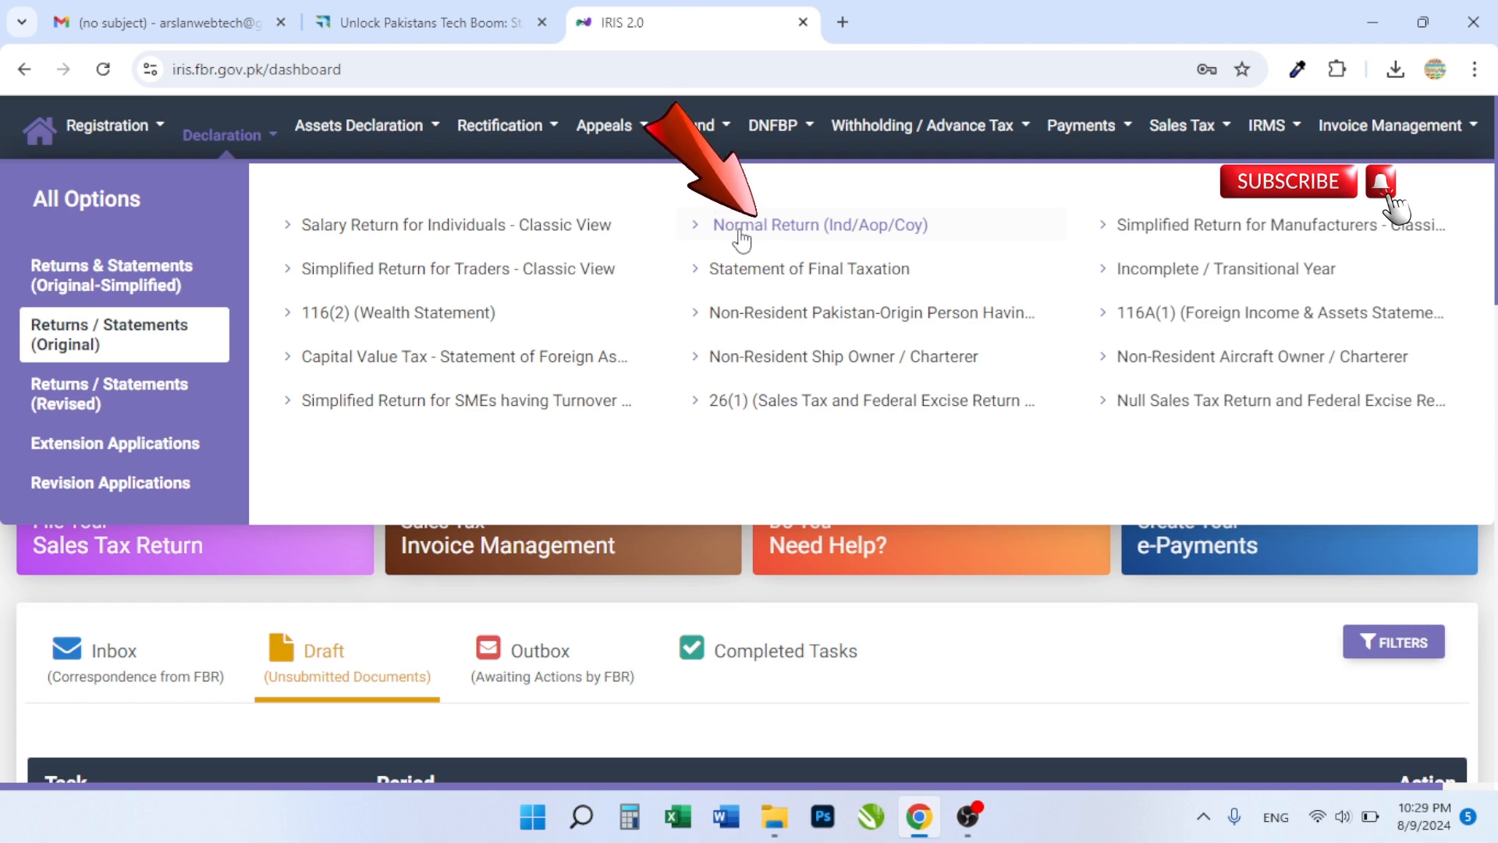
{"action": "left_click", "coordinate": [741, 234]}
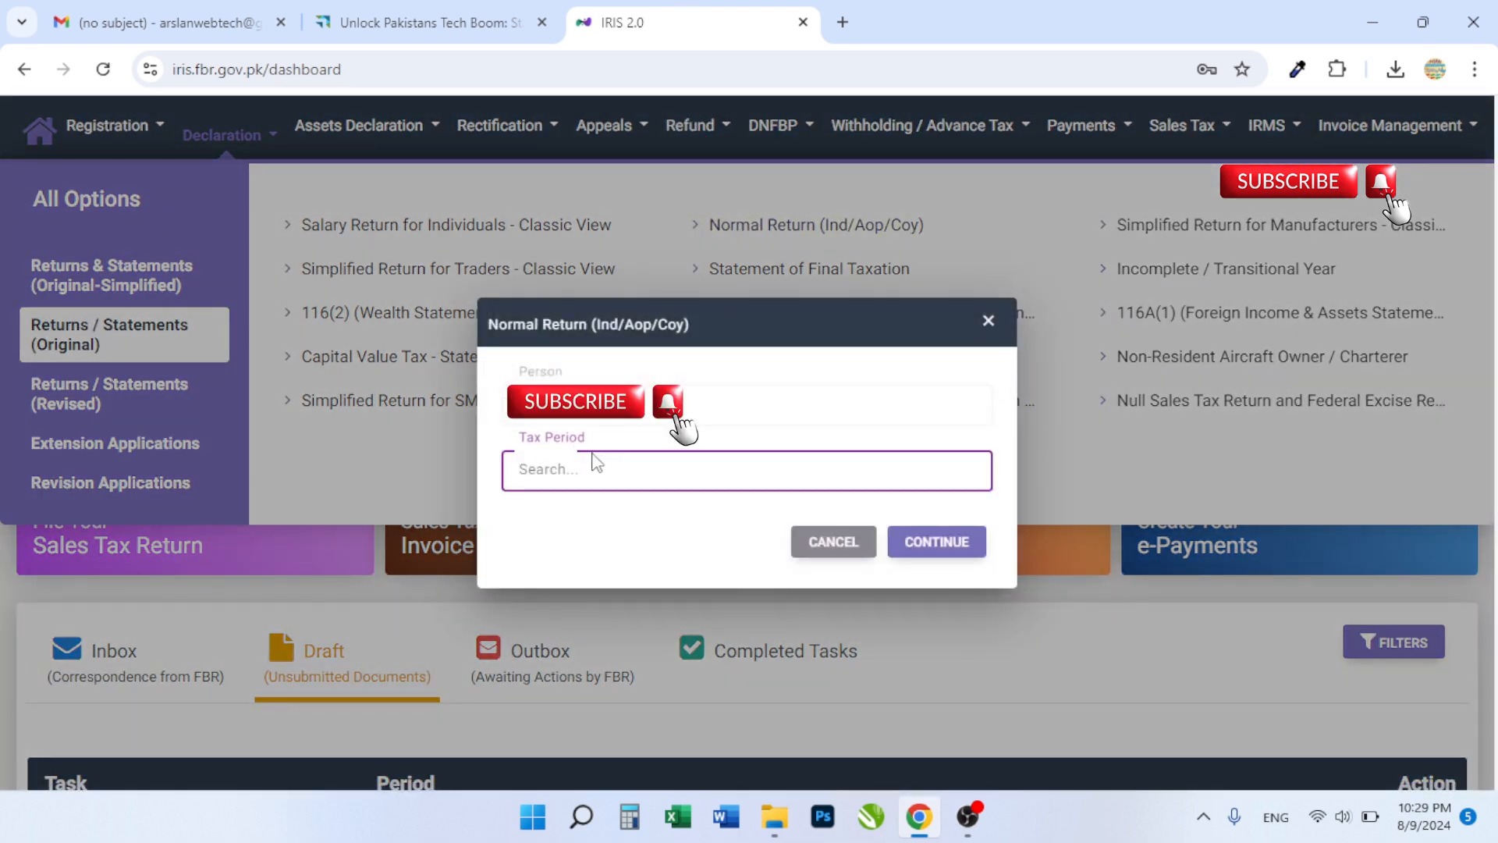
{"action": "type", "text": "2024"}
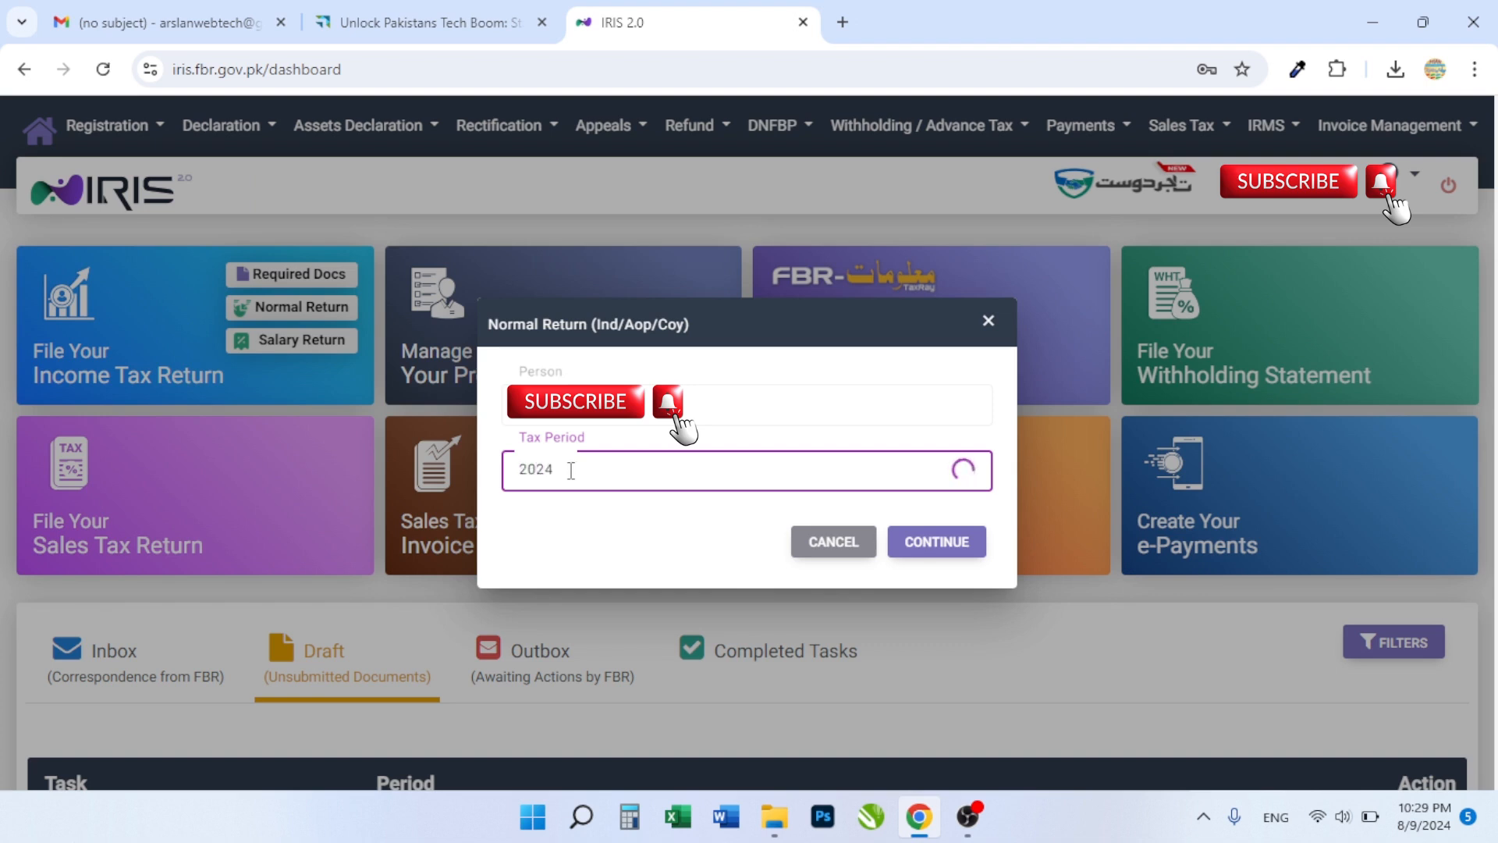
{"action": "left_click", "coordinate": [655, 538]}
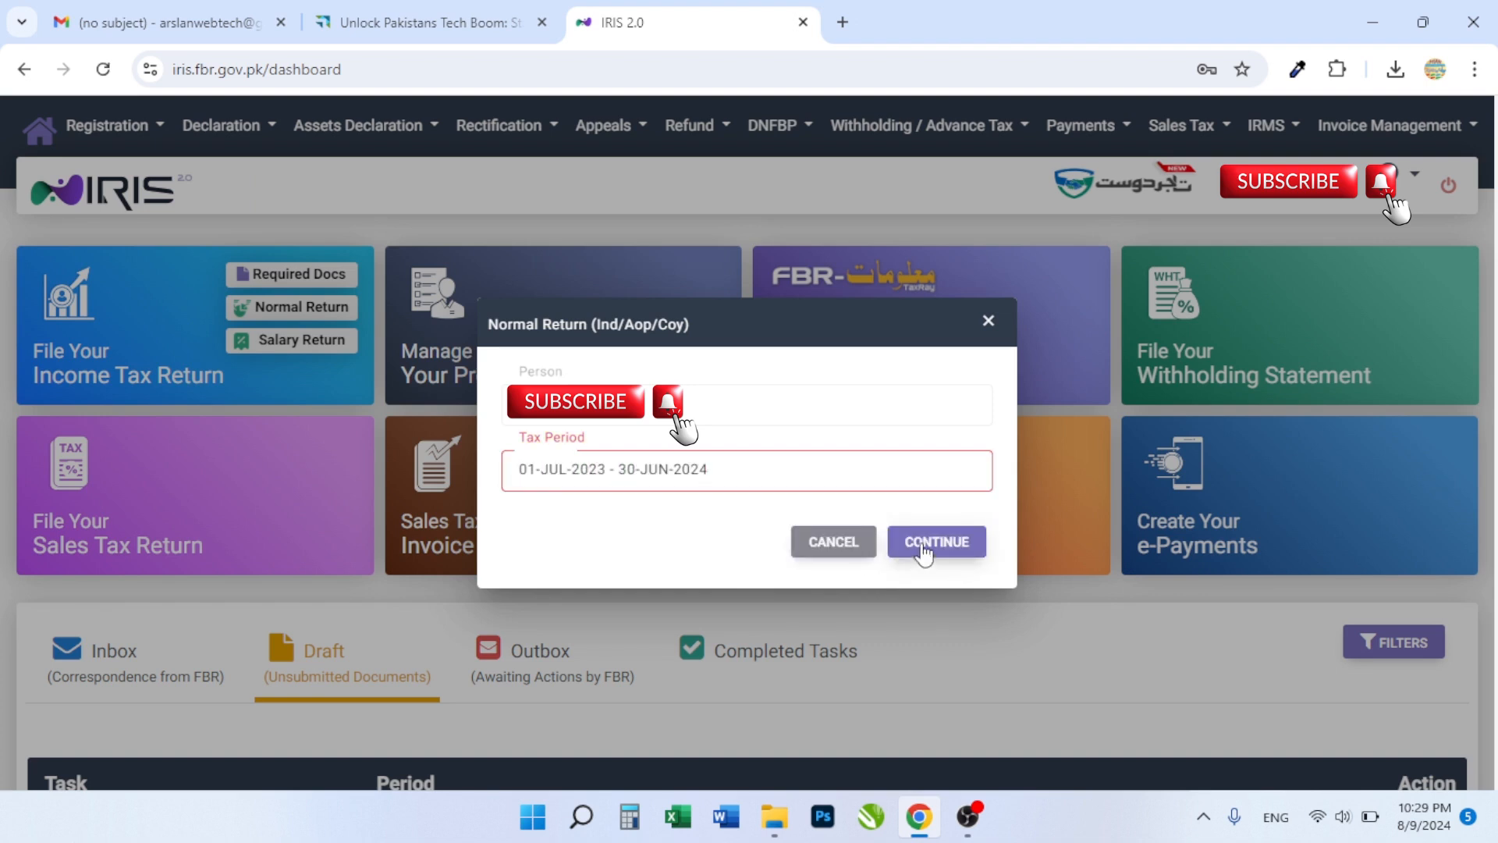
{"action": "left_click", "coordinate": [958, 540]}
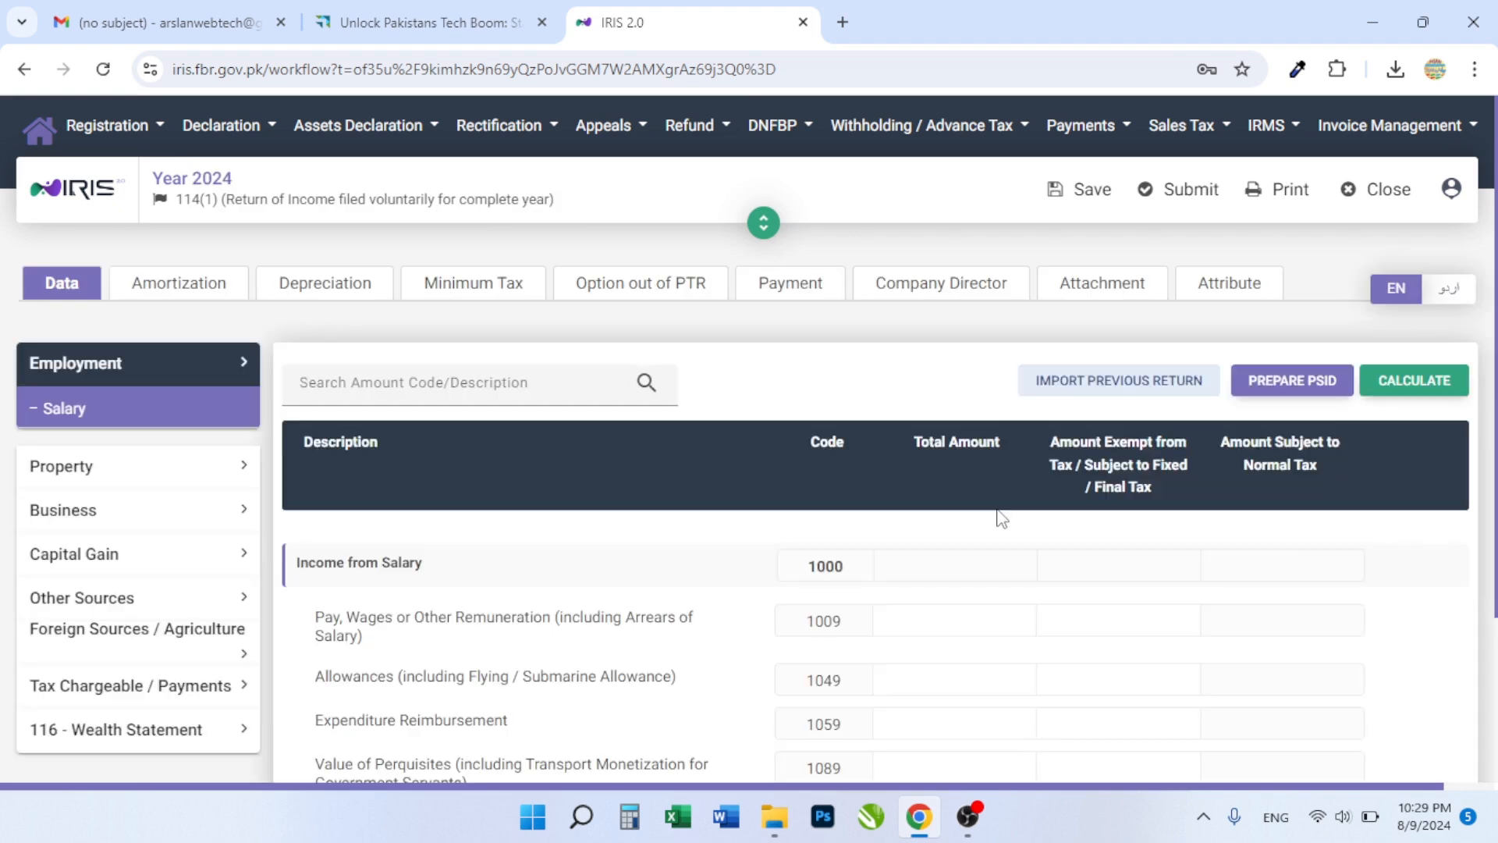
Step: Enter 1,200,000 as the total Foreign Other Sources Income / (Loss) under Foreign Sources and calculate the return
{"action": "scroll", "coordinate": [993, 569], "scroll_direction": "down", "scroll_amount": 2}
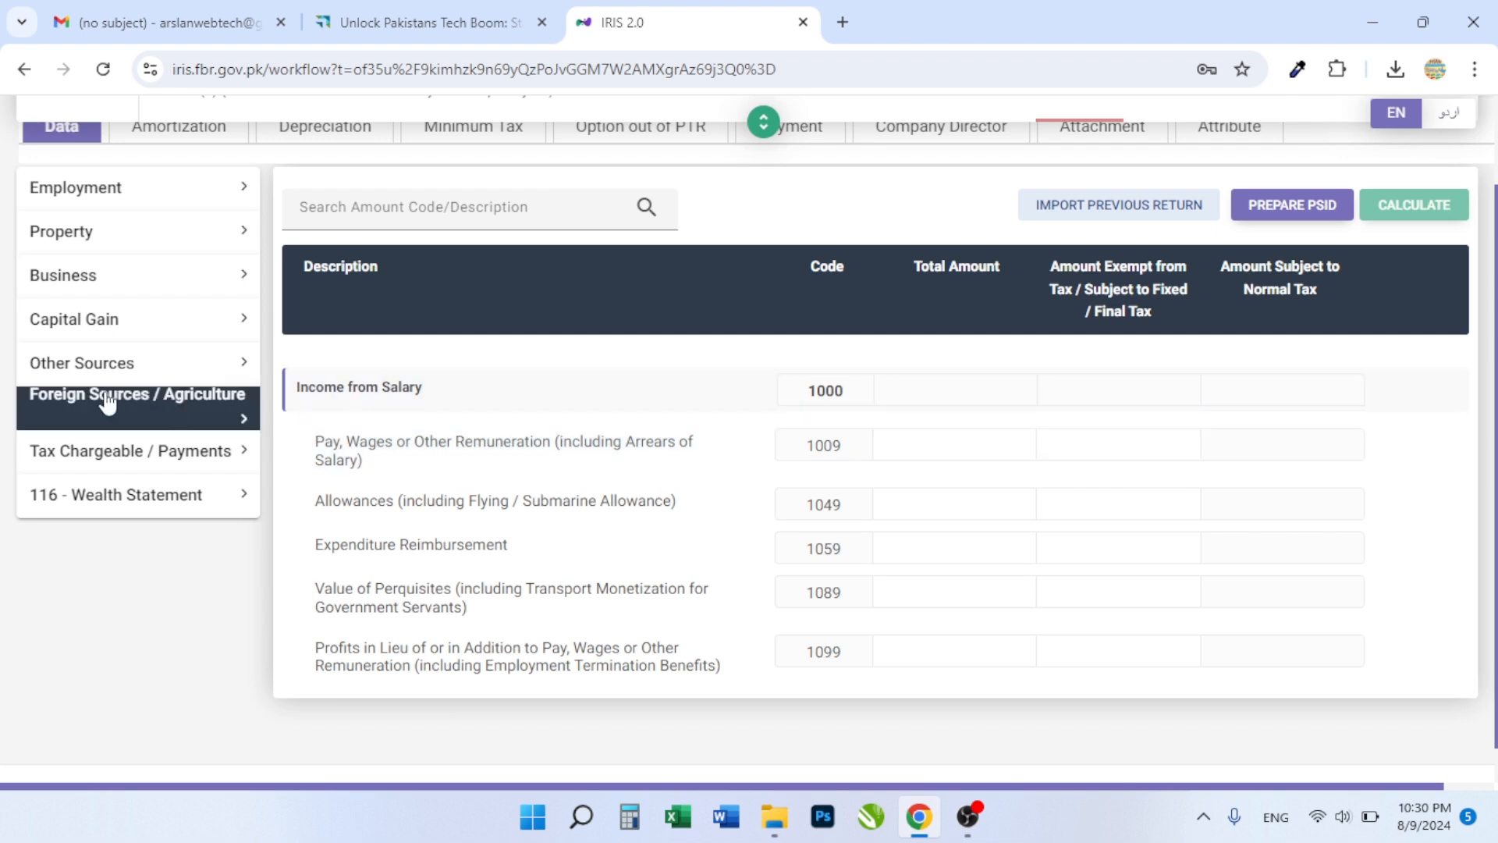
{"action": "left_click", "coordinate": [83, 408]}
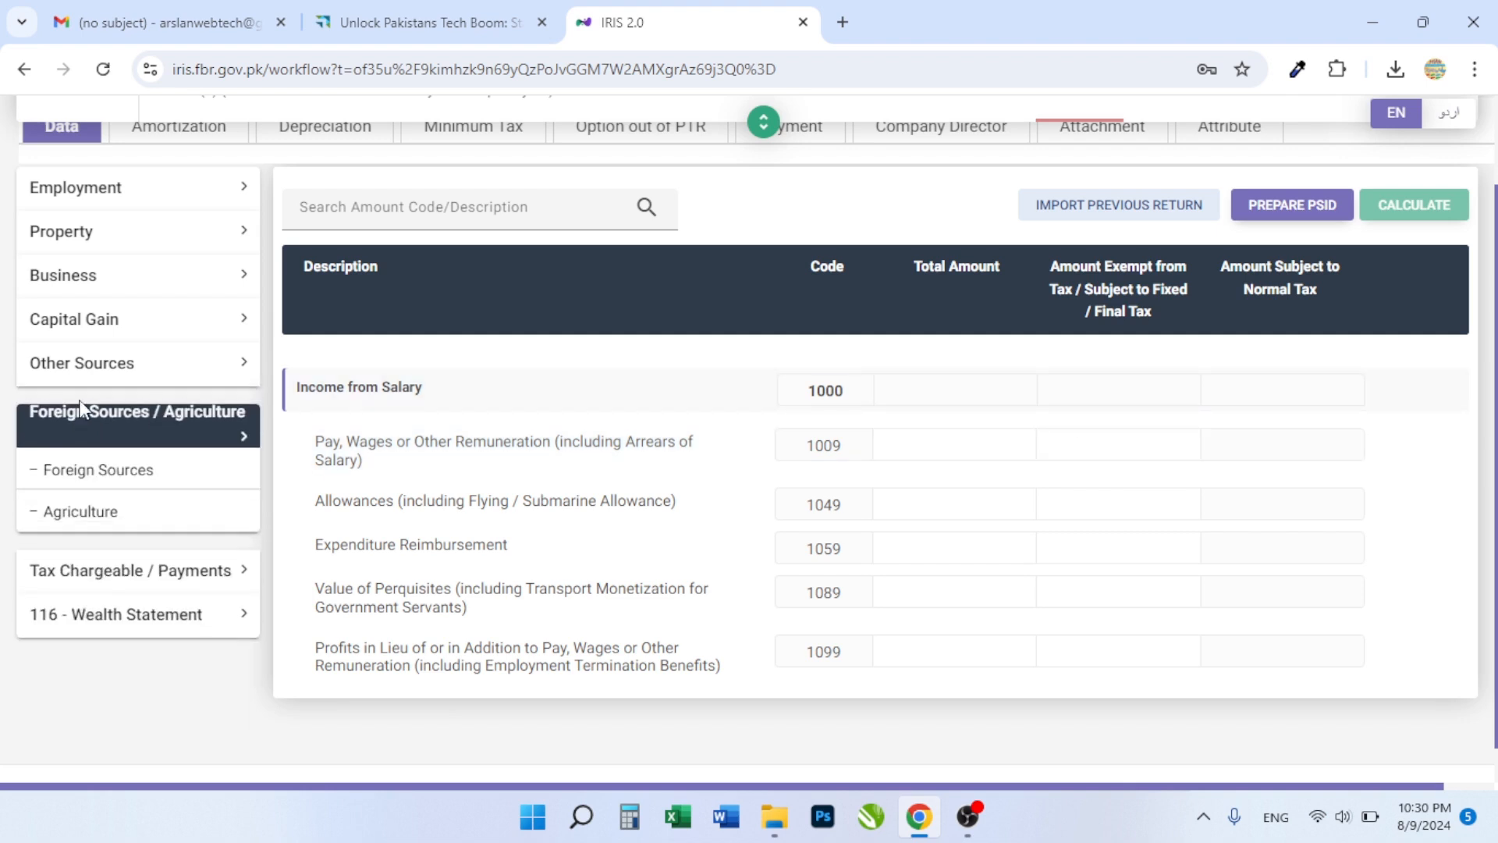
{"action": "left_click", "coordinate": [67, 474]}
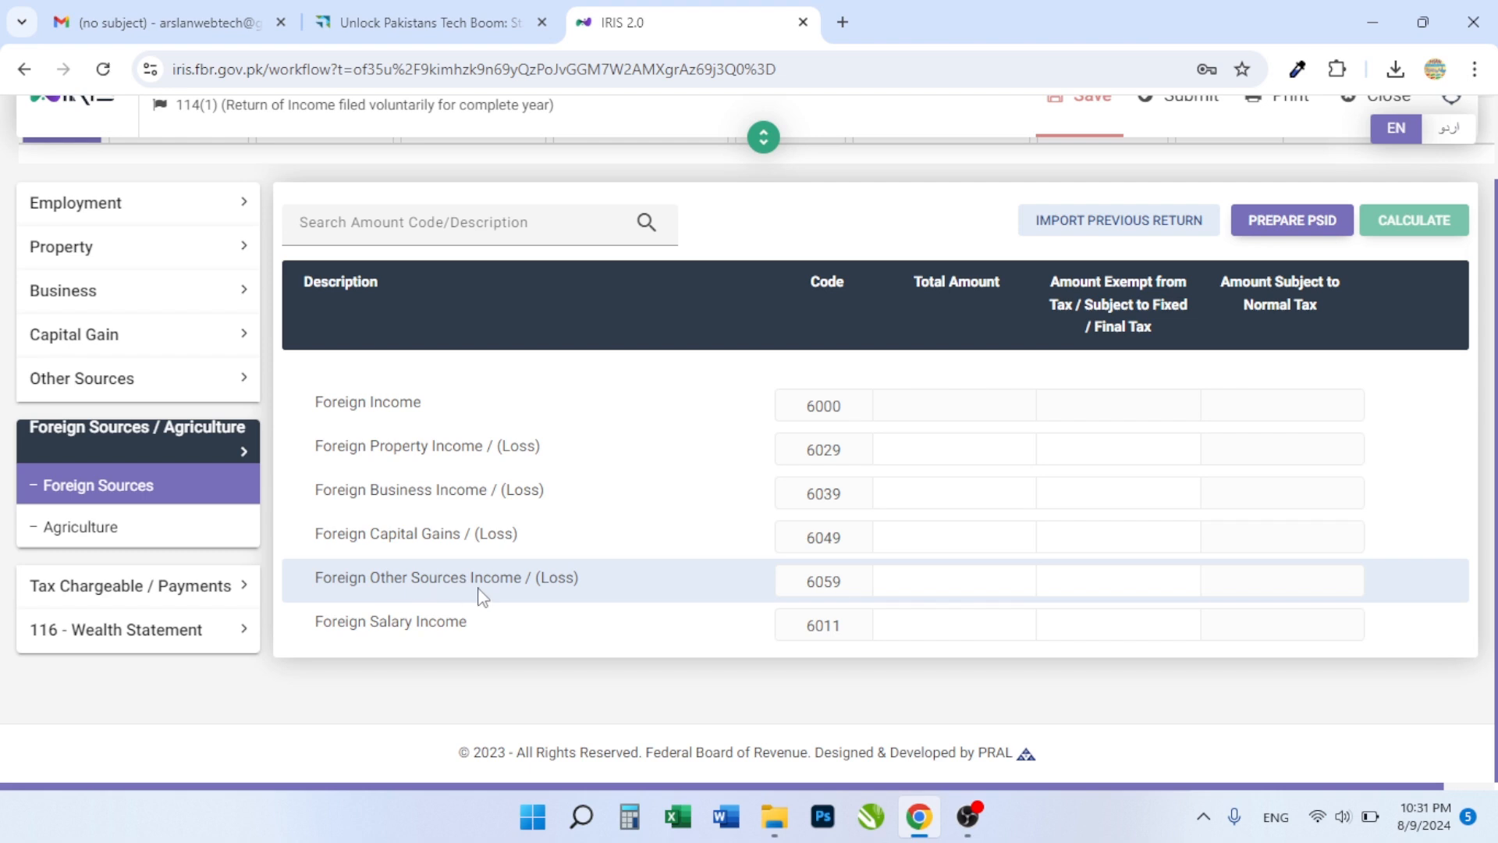
{"action": "left_click", "coordinate": [989, 585]}
{"action": "type", "text": "1200000"}
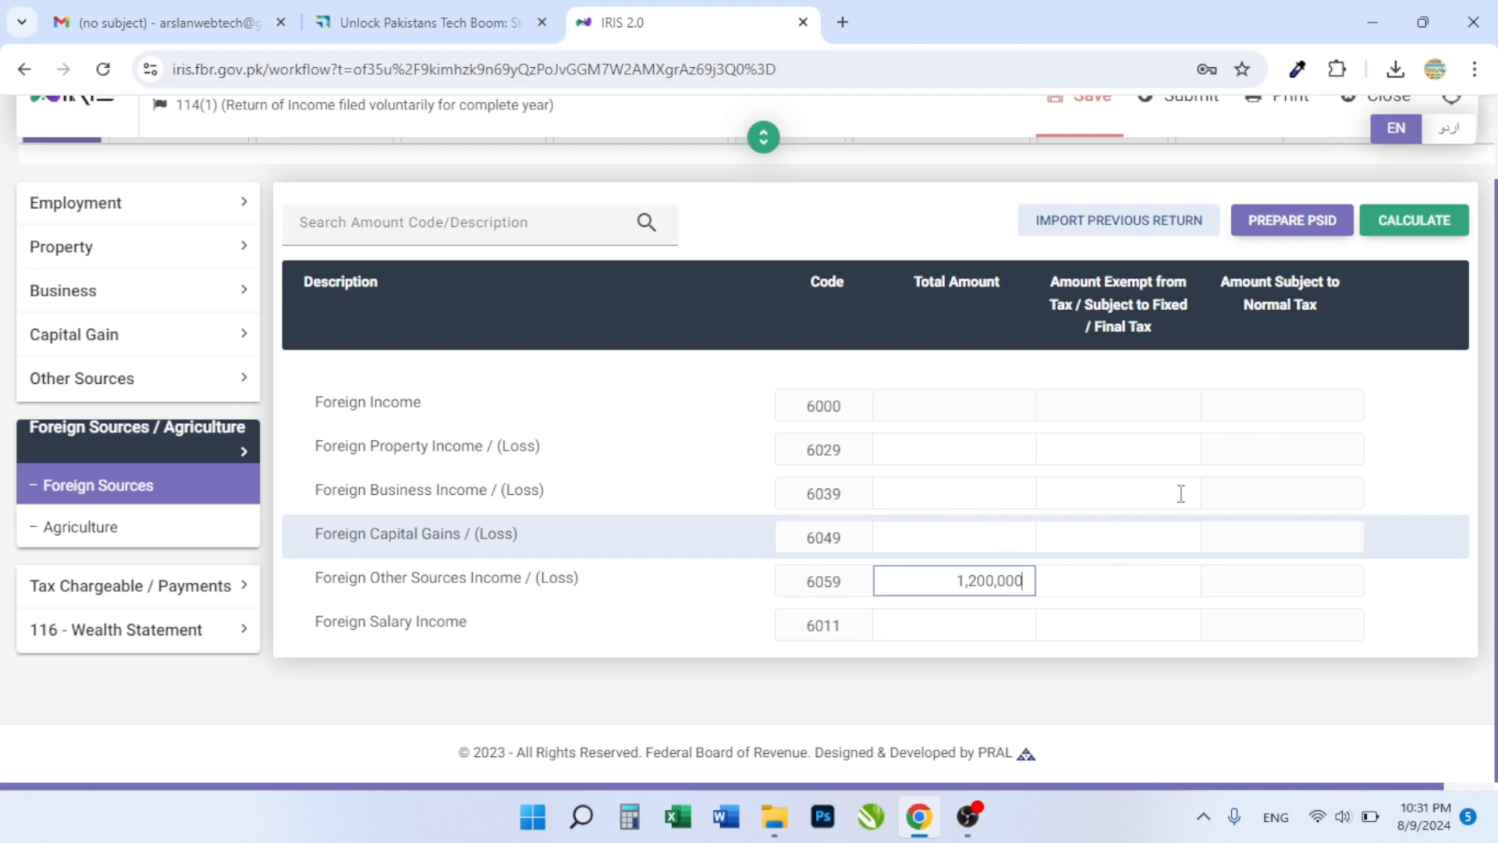
{"action": "left_click", "coordinate": [1414, 223]}
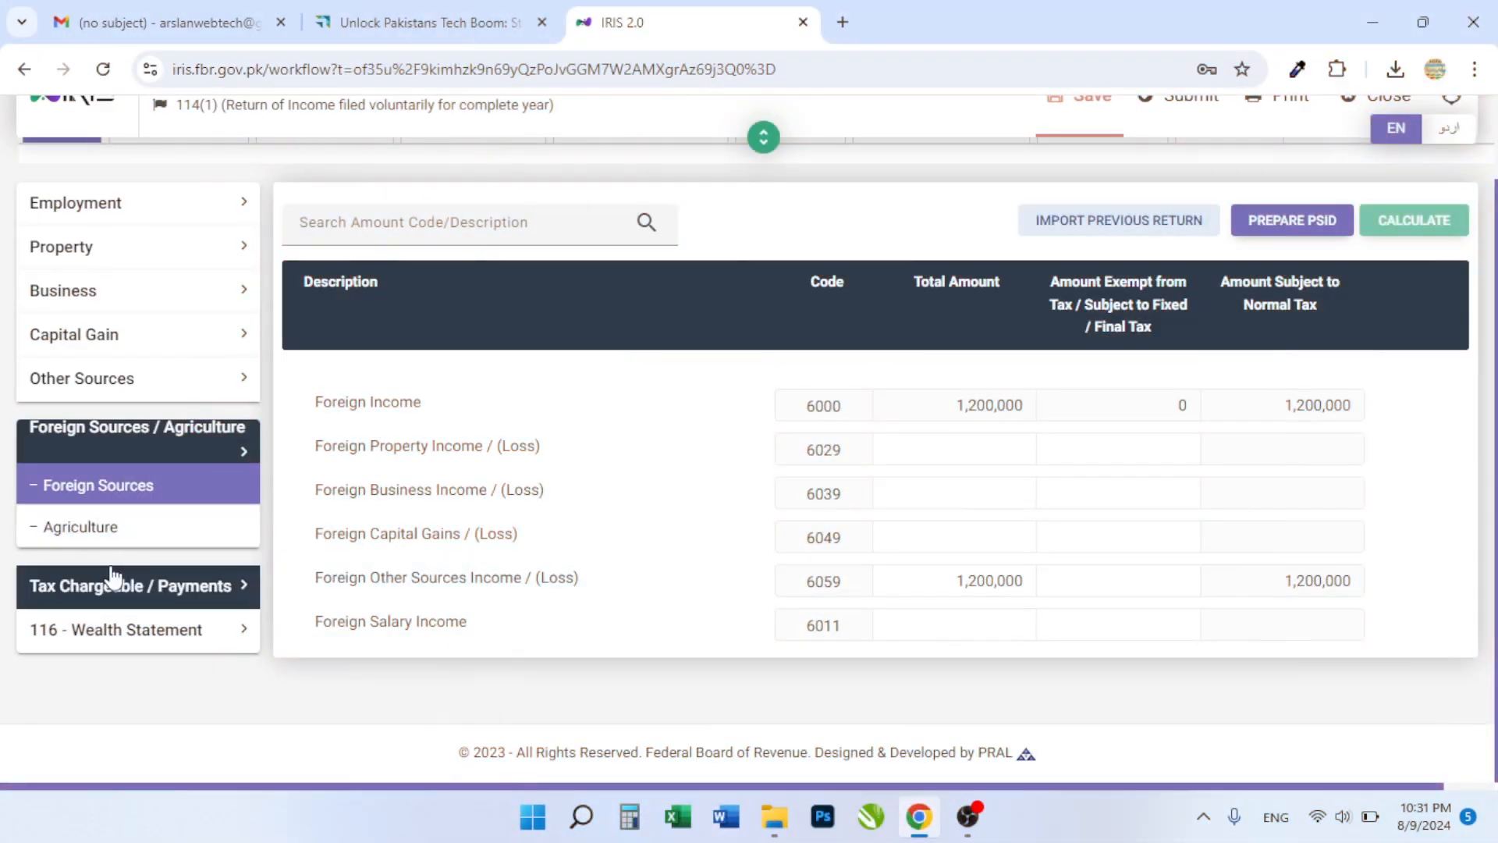
Step: Examine the total income, taxable income and tax chargeable in the Tax Chargeable / Payments computation
{"action": "left_click", "coordinate": [149, 601]}
{"action": "scroll", "coordinate": [1185, 648], "scroll_direction": "down", "scroll_amount": 10}
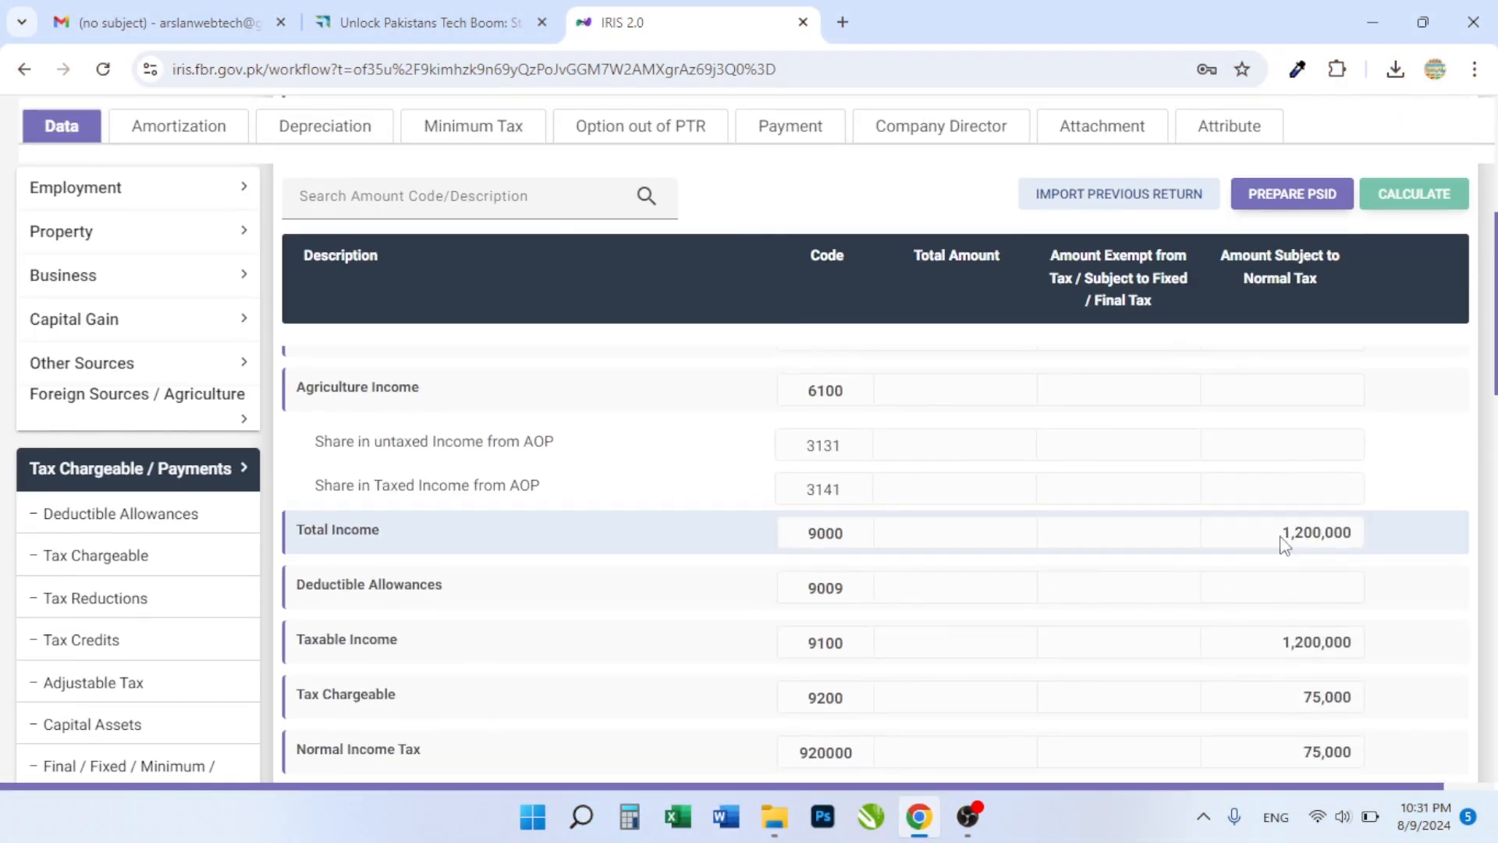
{"action": "scroll", "coordinate": [1251, 582], "scroll_direction": "down", "scroll_amount": 1}
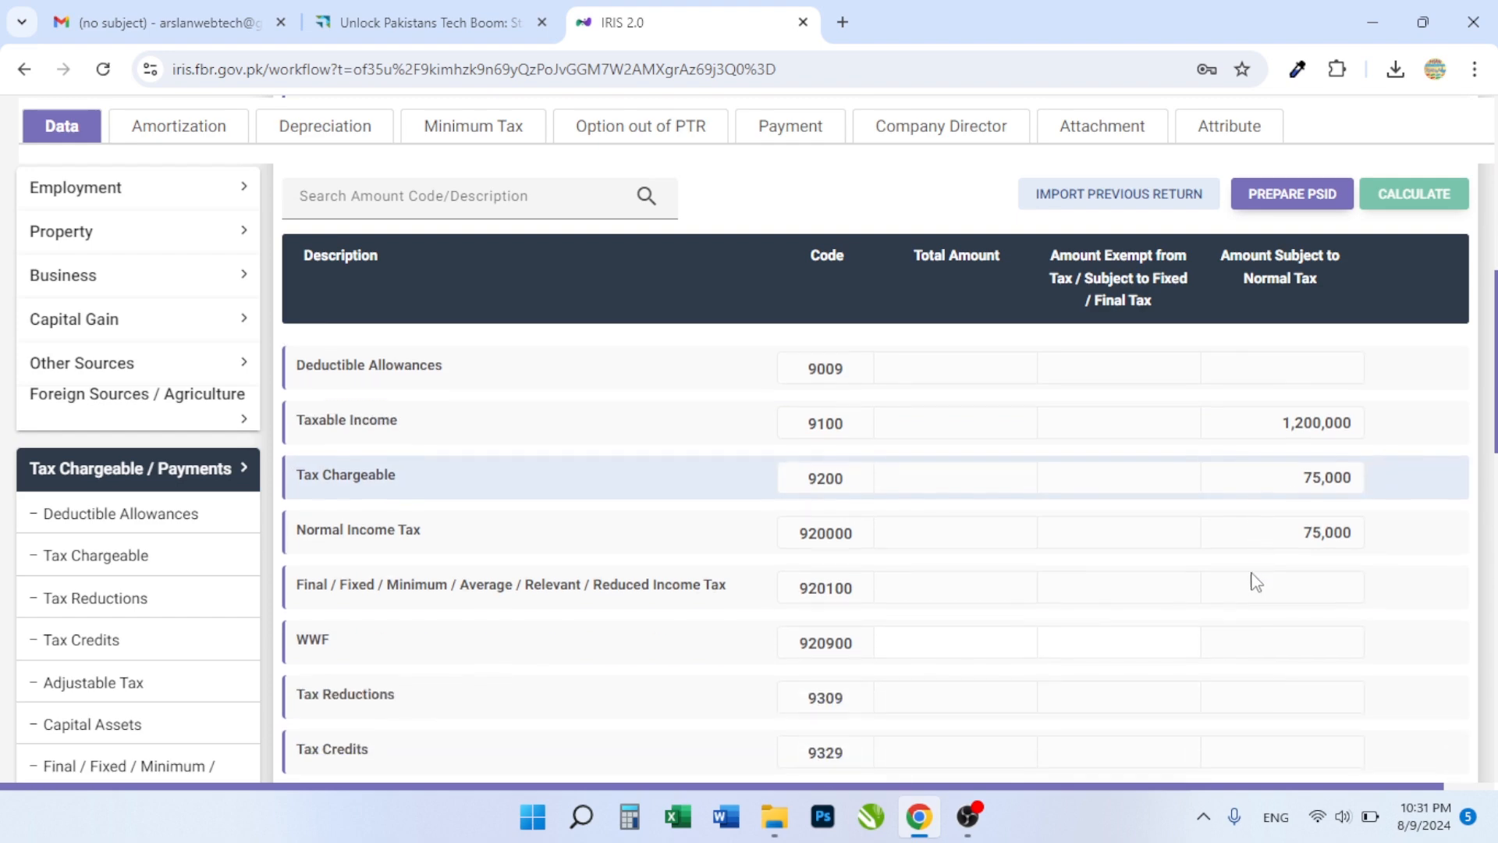
{"action": "scroll", "coordinate": [1215, 609], "scroll_direction": "up", "scroll_amount": 5}
Step: Return to Foreign Sources and declare 1,200,000 of the Foreign Other Sources Income as exempt or subject to final tax, with the return recalculated
{"action": "left_click", "coordinate": [118, 404]}
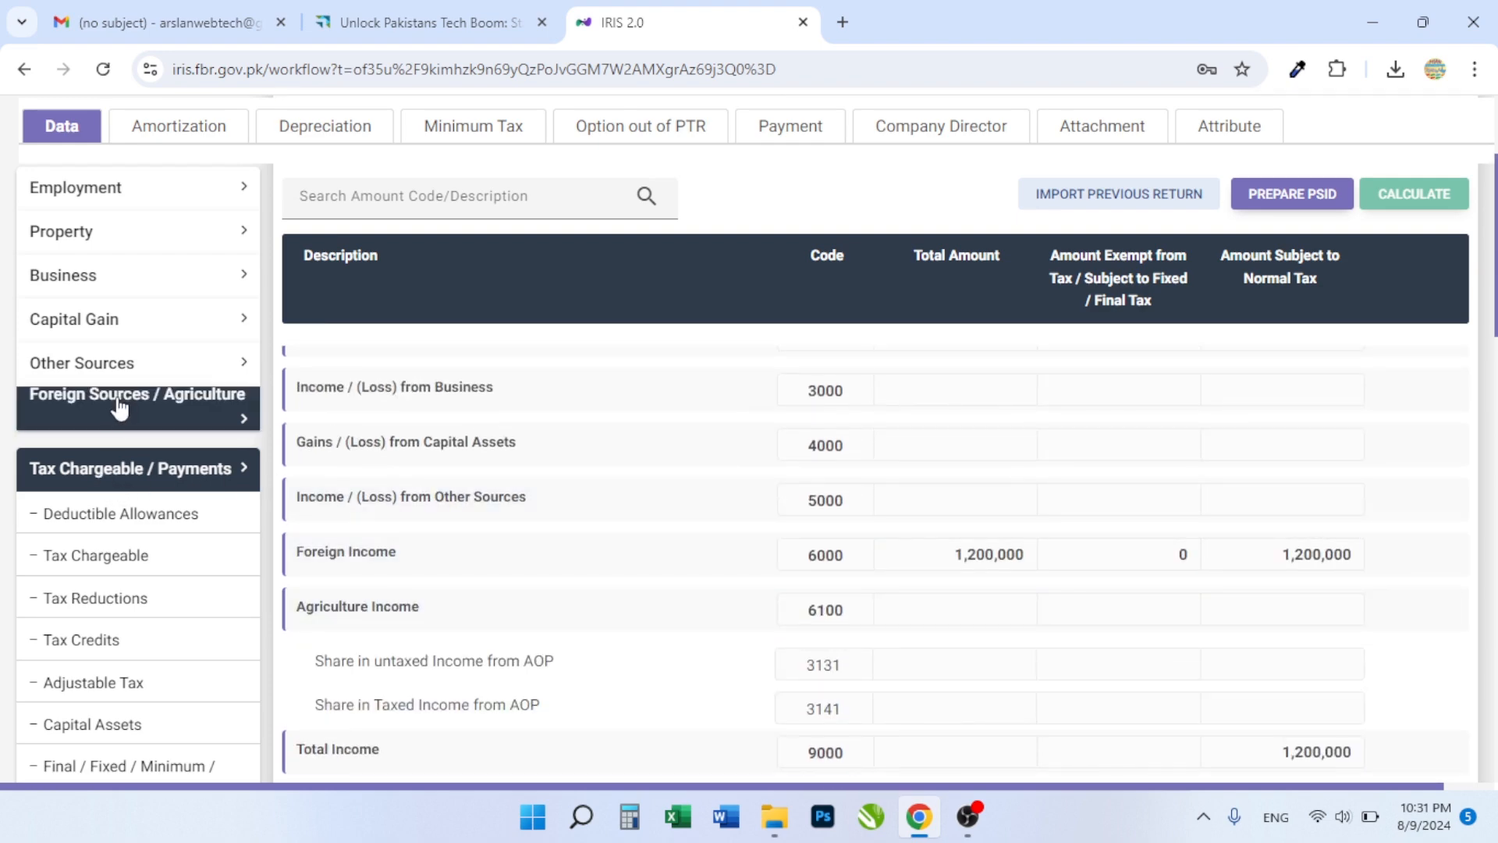
{"action": "left_click", "coordinate": [95, 472]}
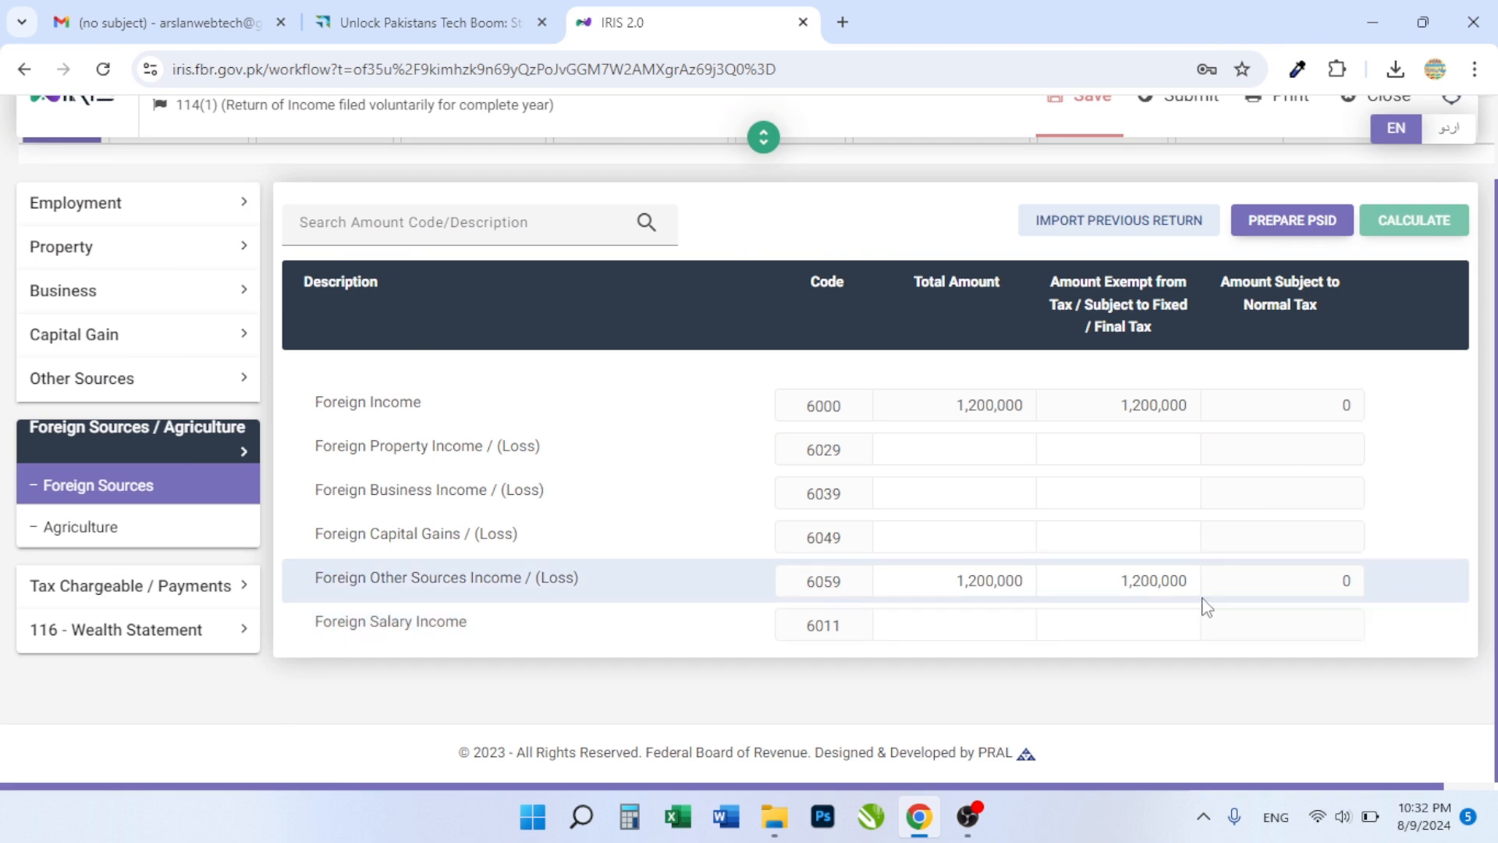
{"action": "scroll", "coordinate": [1206, 605], "scroll_direction": "up", "scroll_amount": 2}
{"action": "scroll", "coordinate": [1154, 633], "scroll_direction": "down", "scroll_amount": 2}
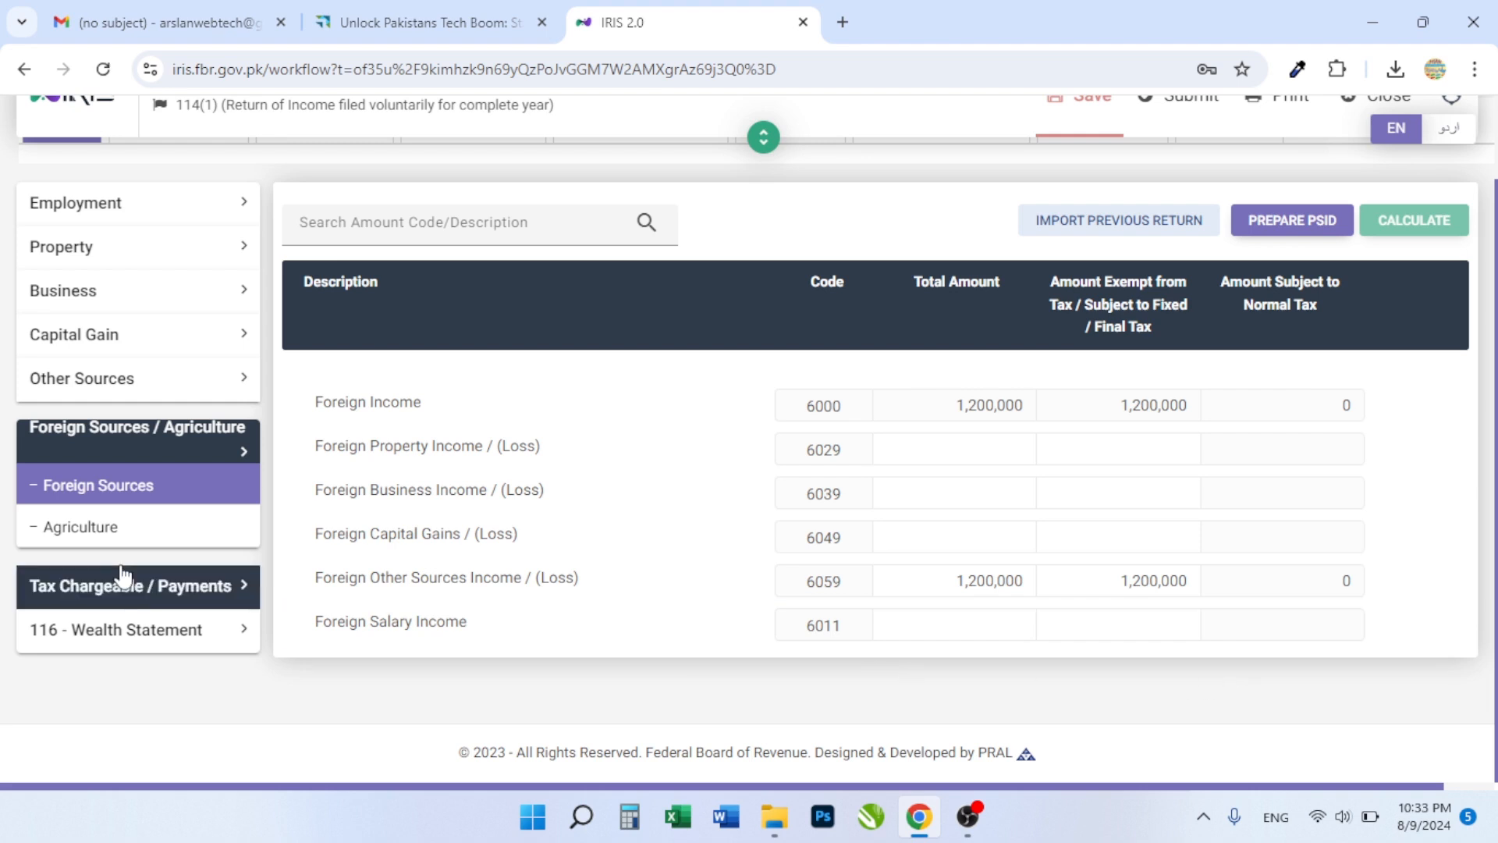
Step: In the Final / Fixed / Minimum tax section, enter 1,200,000 as receipts for Export of services u/s 154A @1% and calculate
{"action": "left_click", "coordinate": [167, 595]}
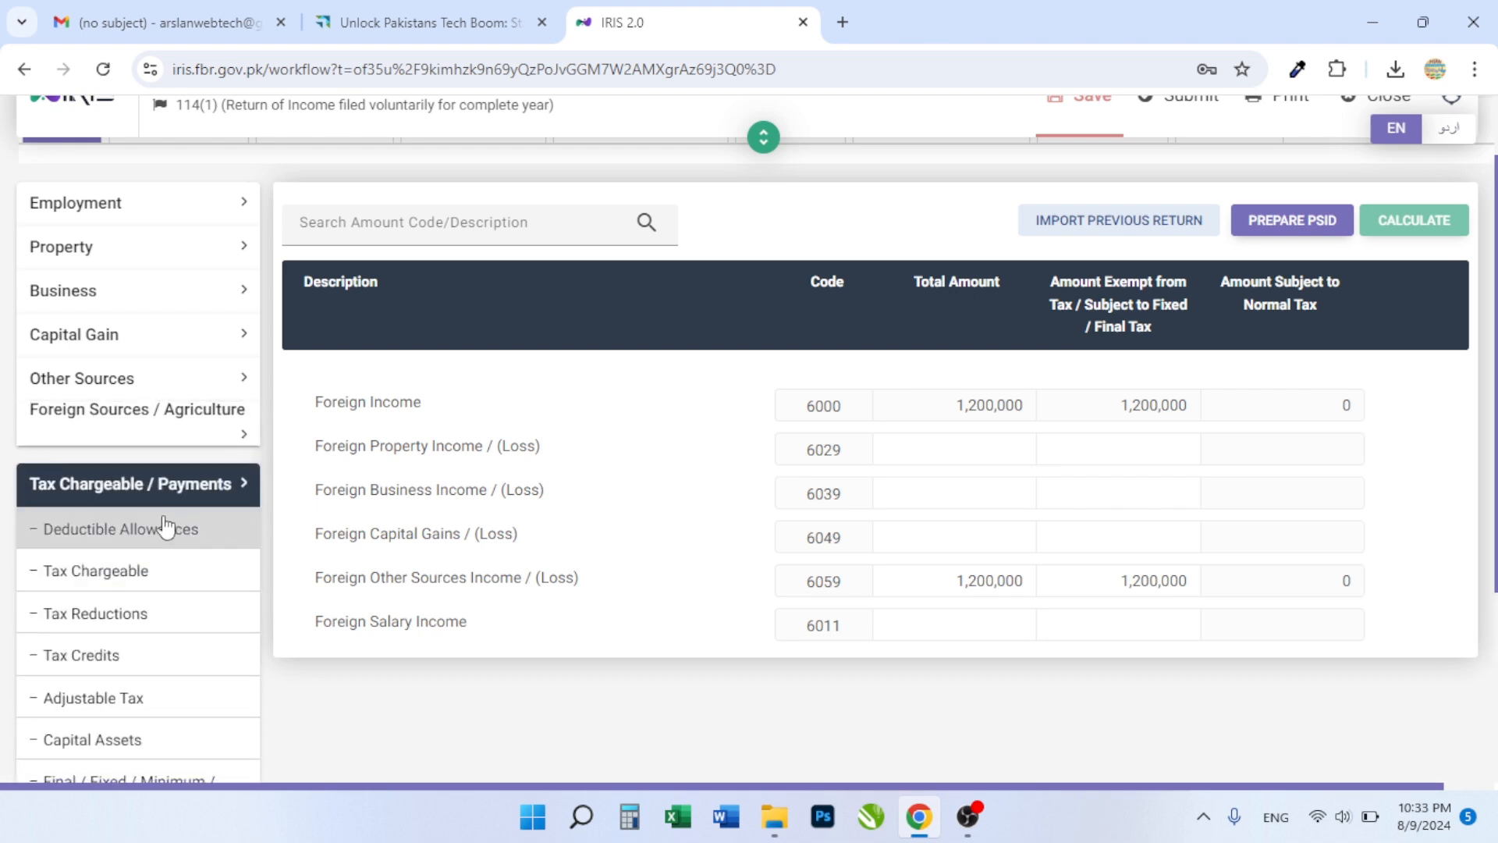
{"action": "left_click", "coordinate": [145, 526]}
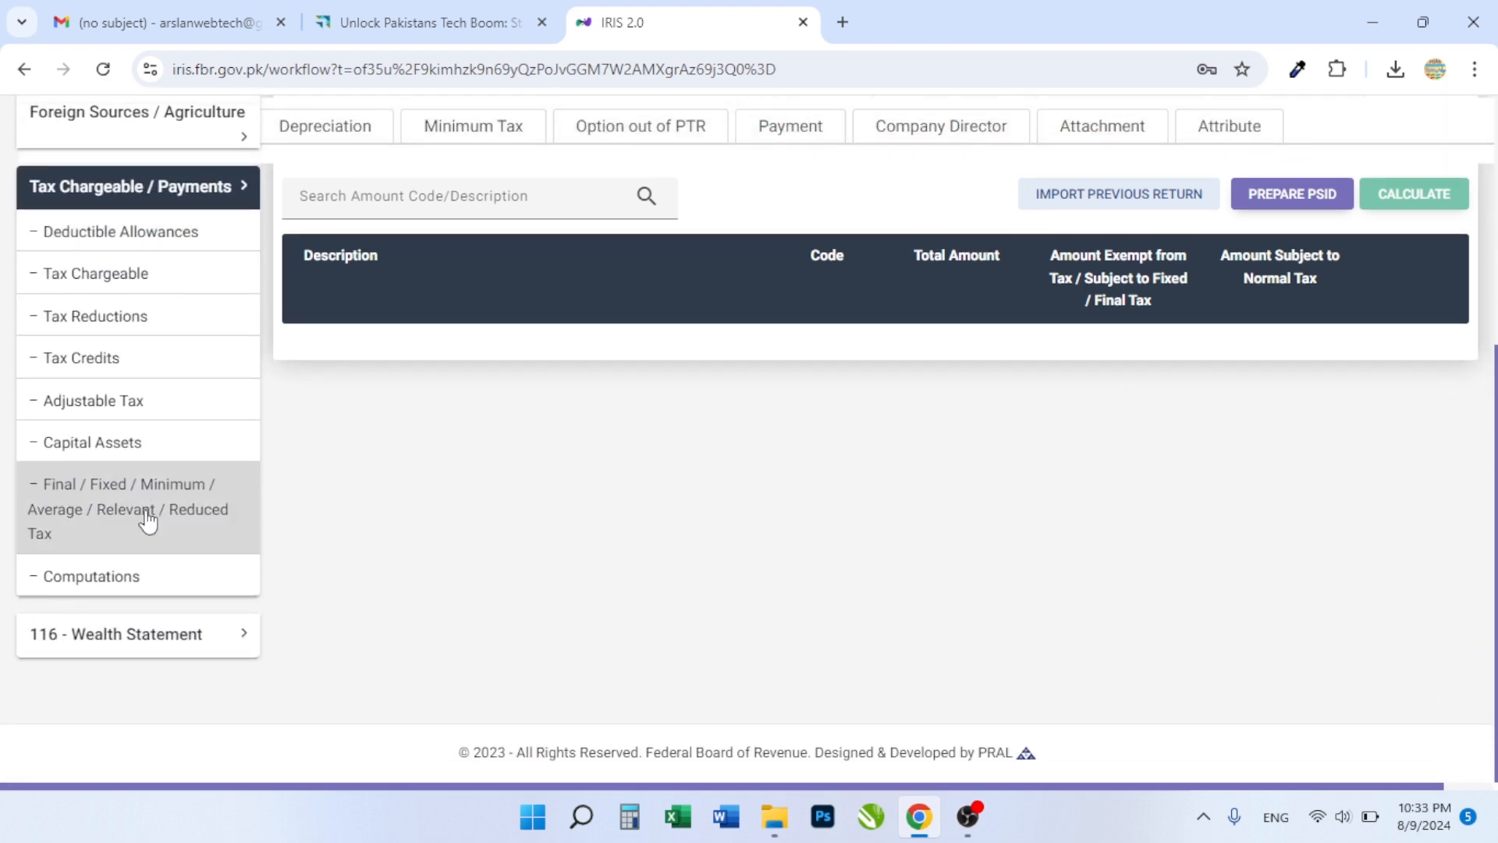
{"action": "left_click", "coordinate": [147, 521]}
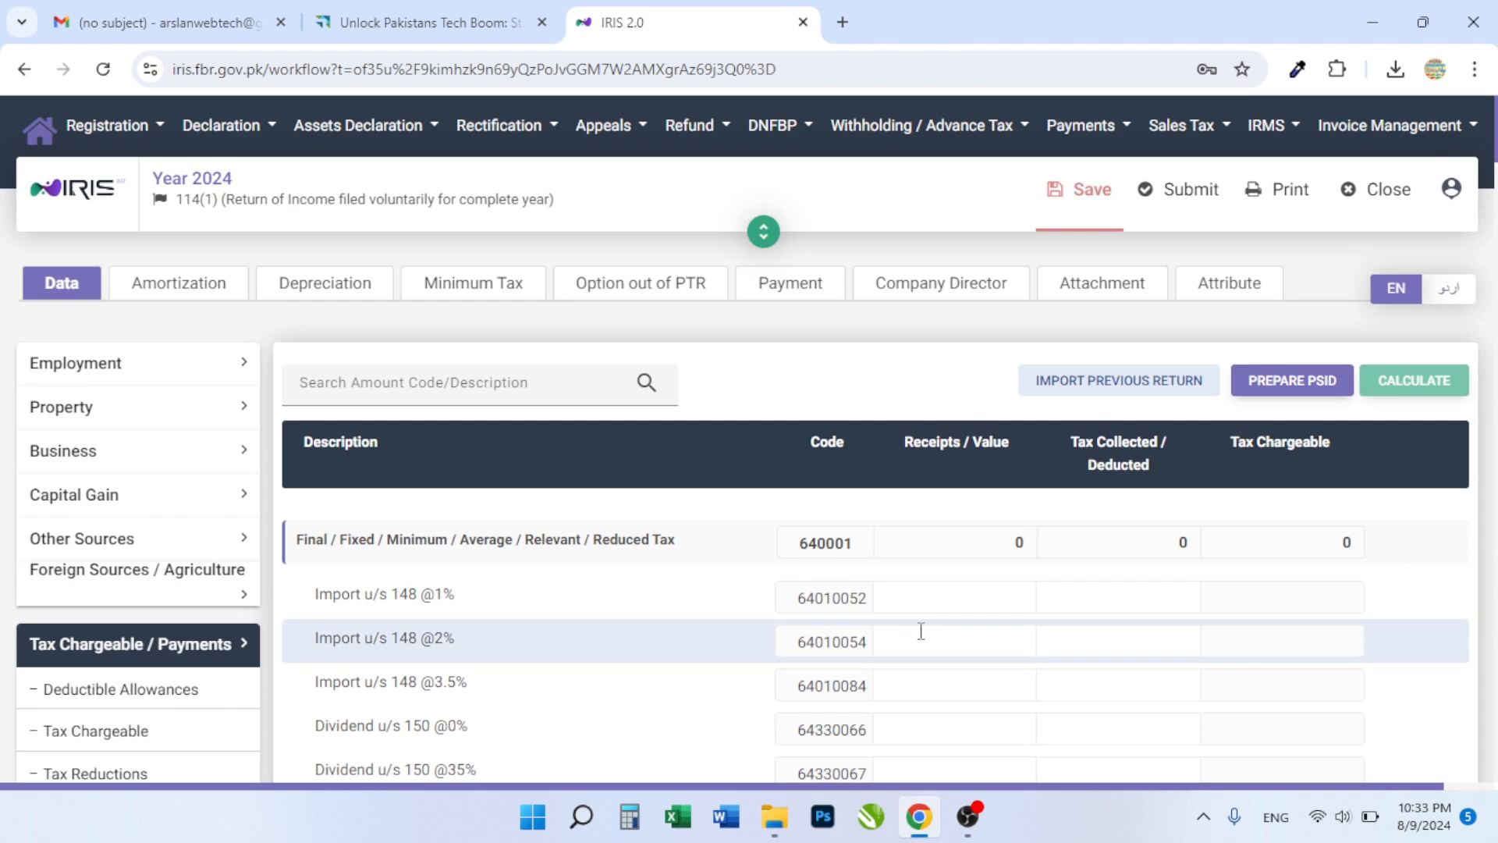
{"action": "scroll", "coordinate": [953, 641], "scroll_direction": "down", "scroll_amount": 15}
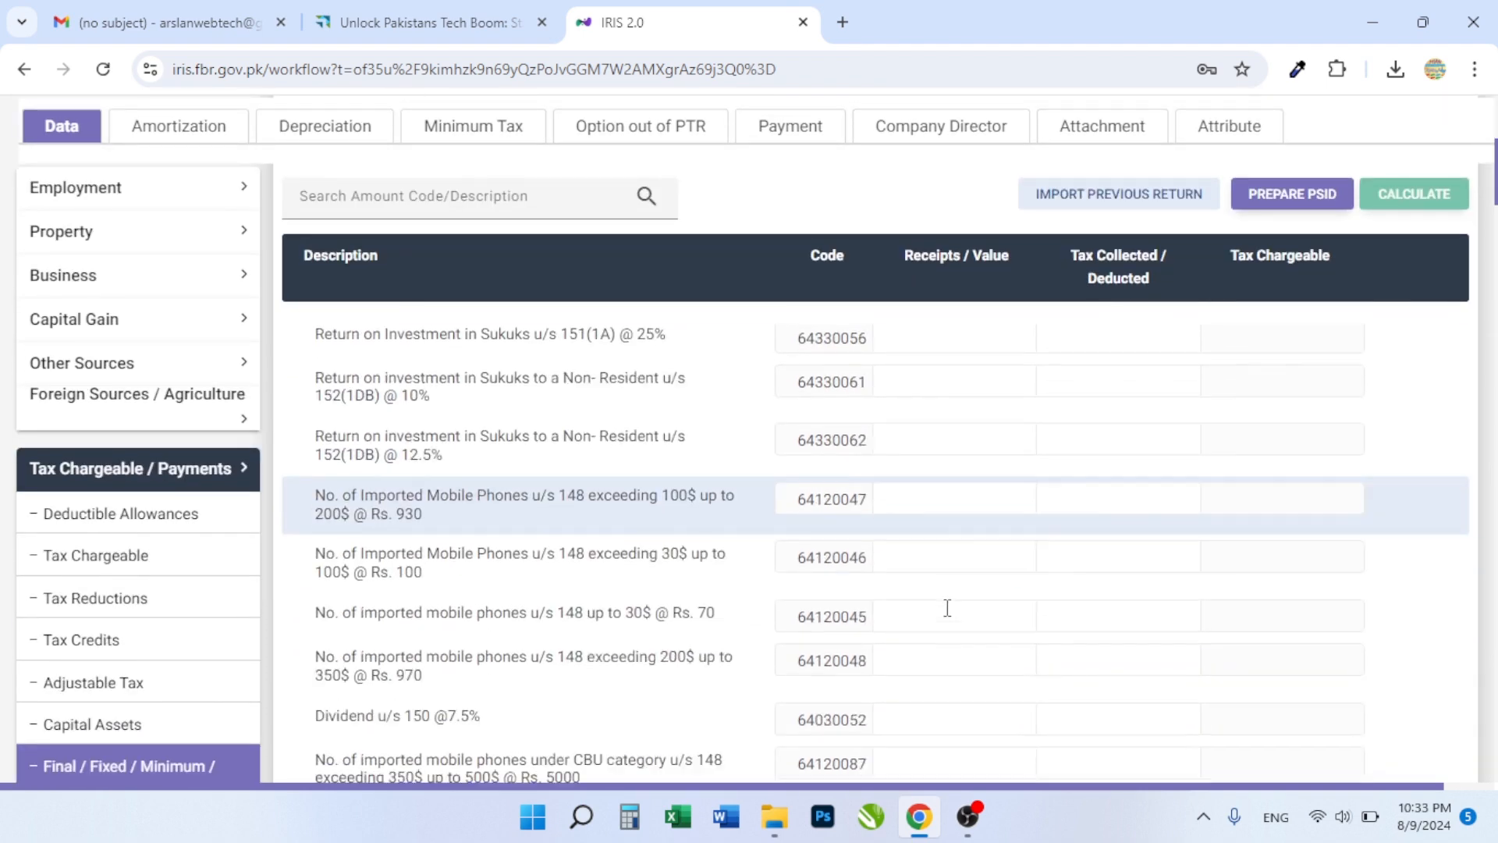
{"action": "scroll", "coordinate": [937, 546], "scroll_direction": "down", "scroll_amount": 5}
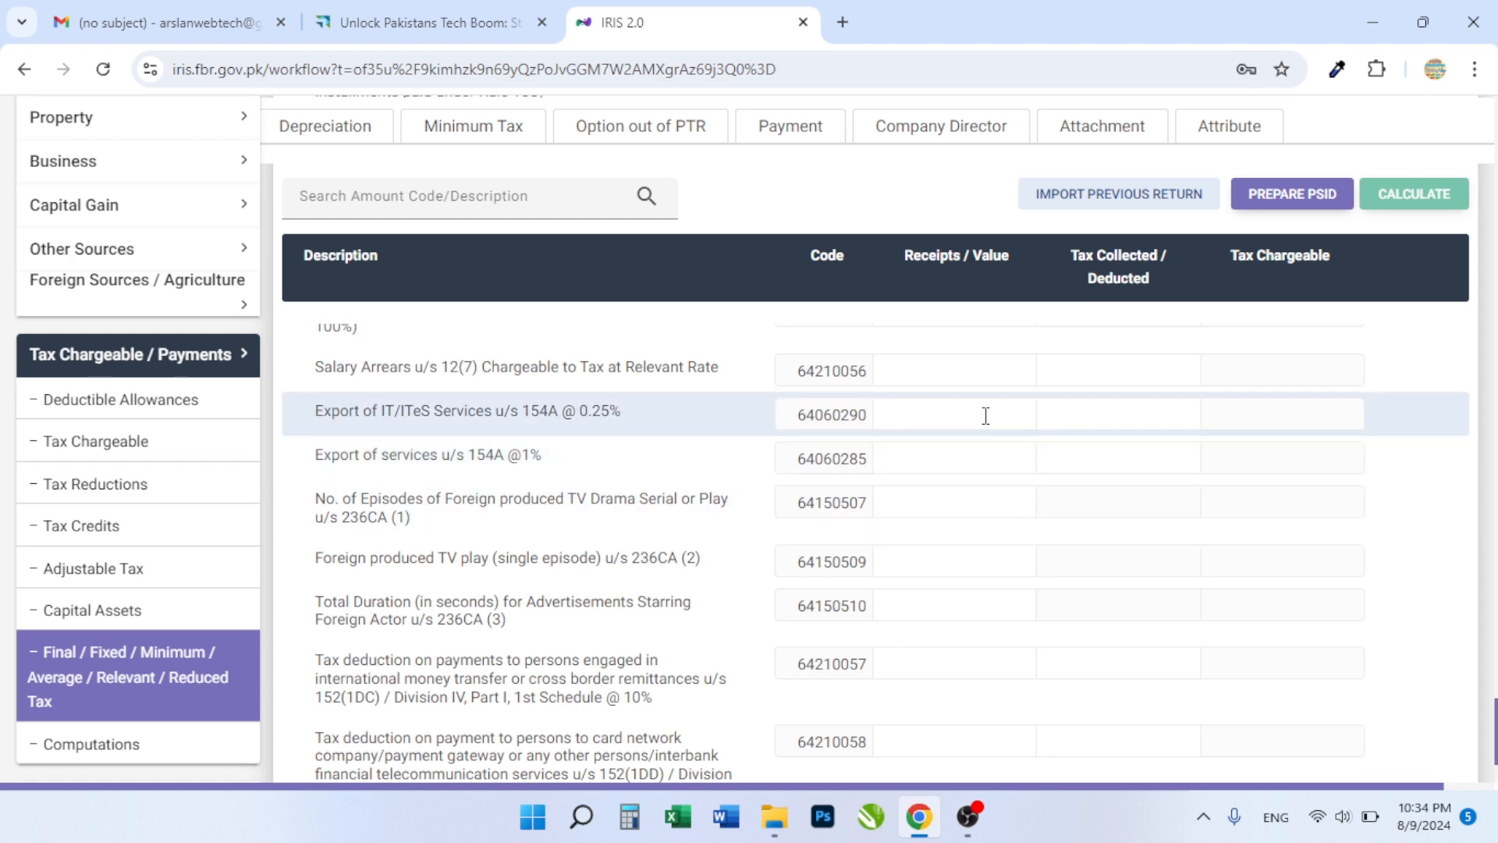
{"action": "left_click", "coordinate": [969, 461]}
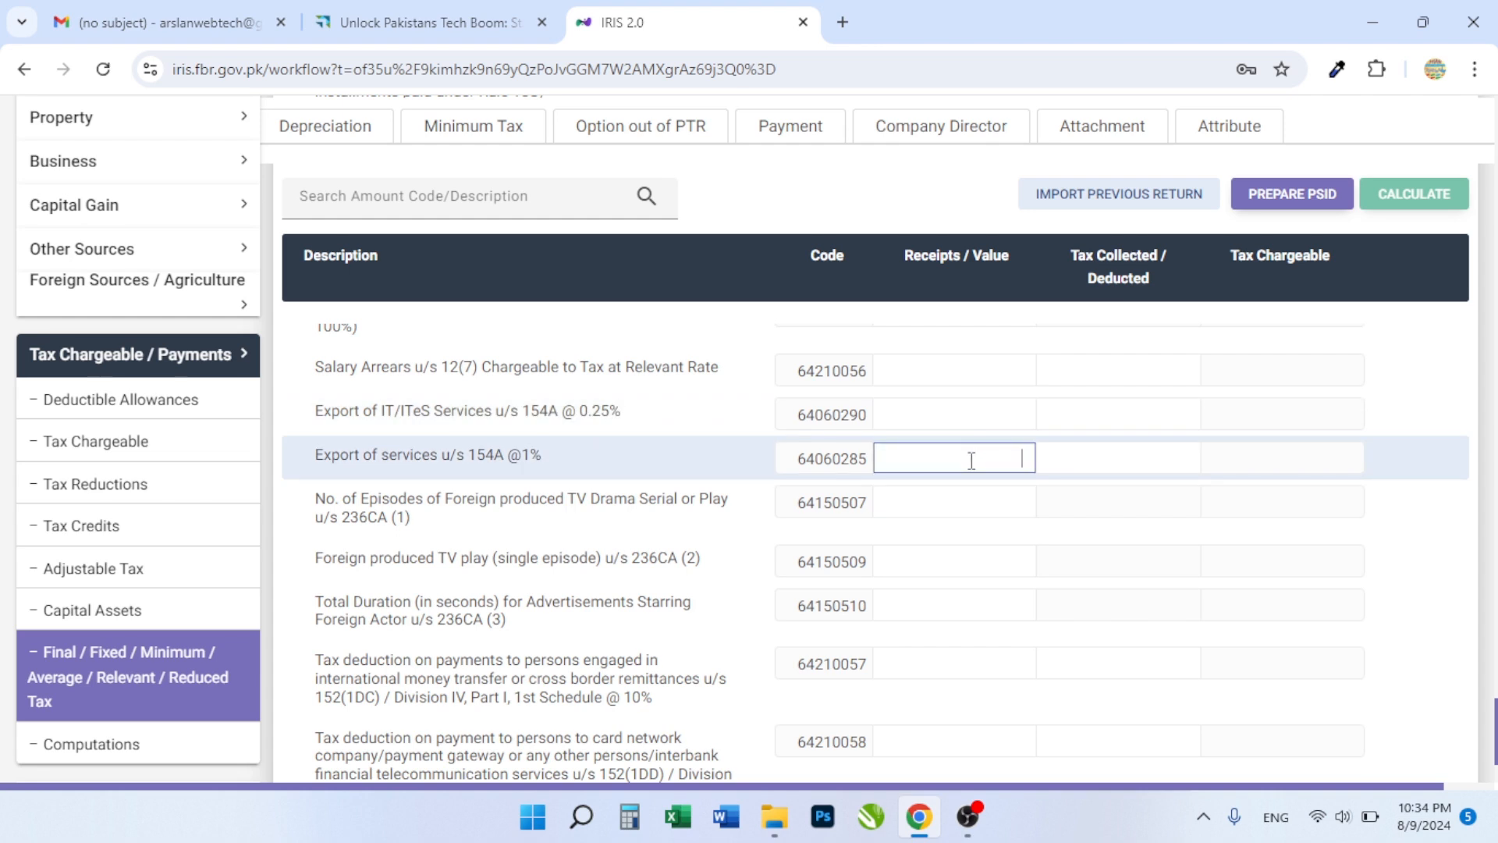
{"action": "type", "text": "1200000"}
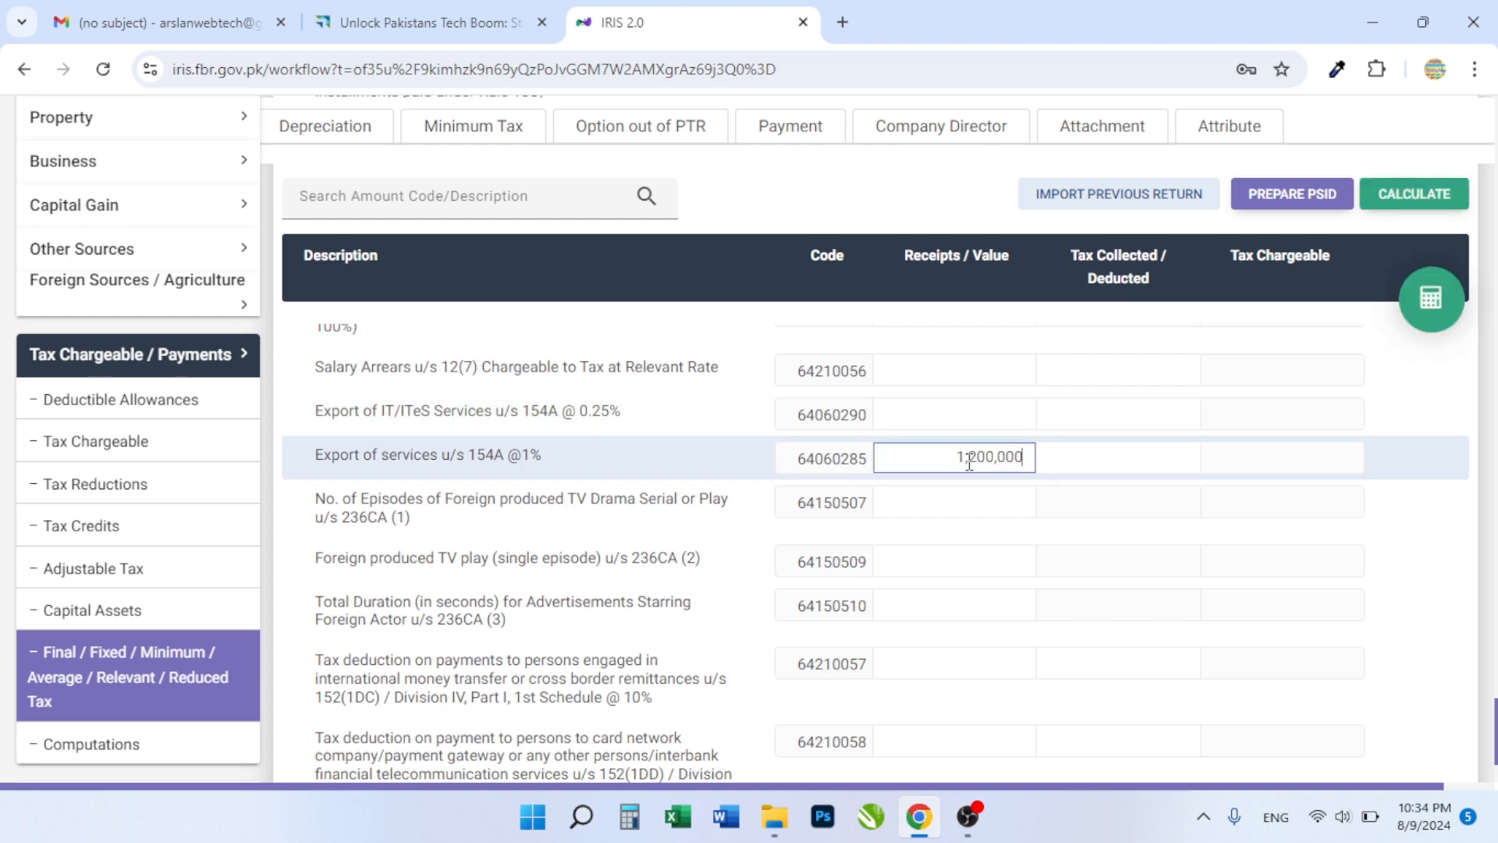
{"action": "left_click", "coordinate": [1432, 300]}
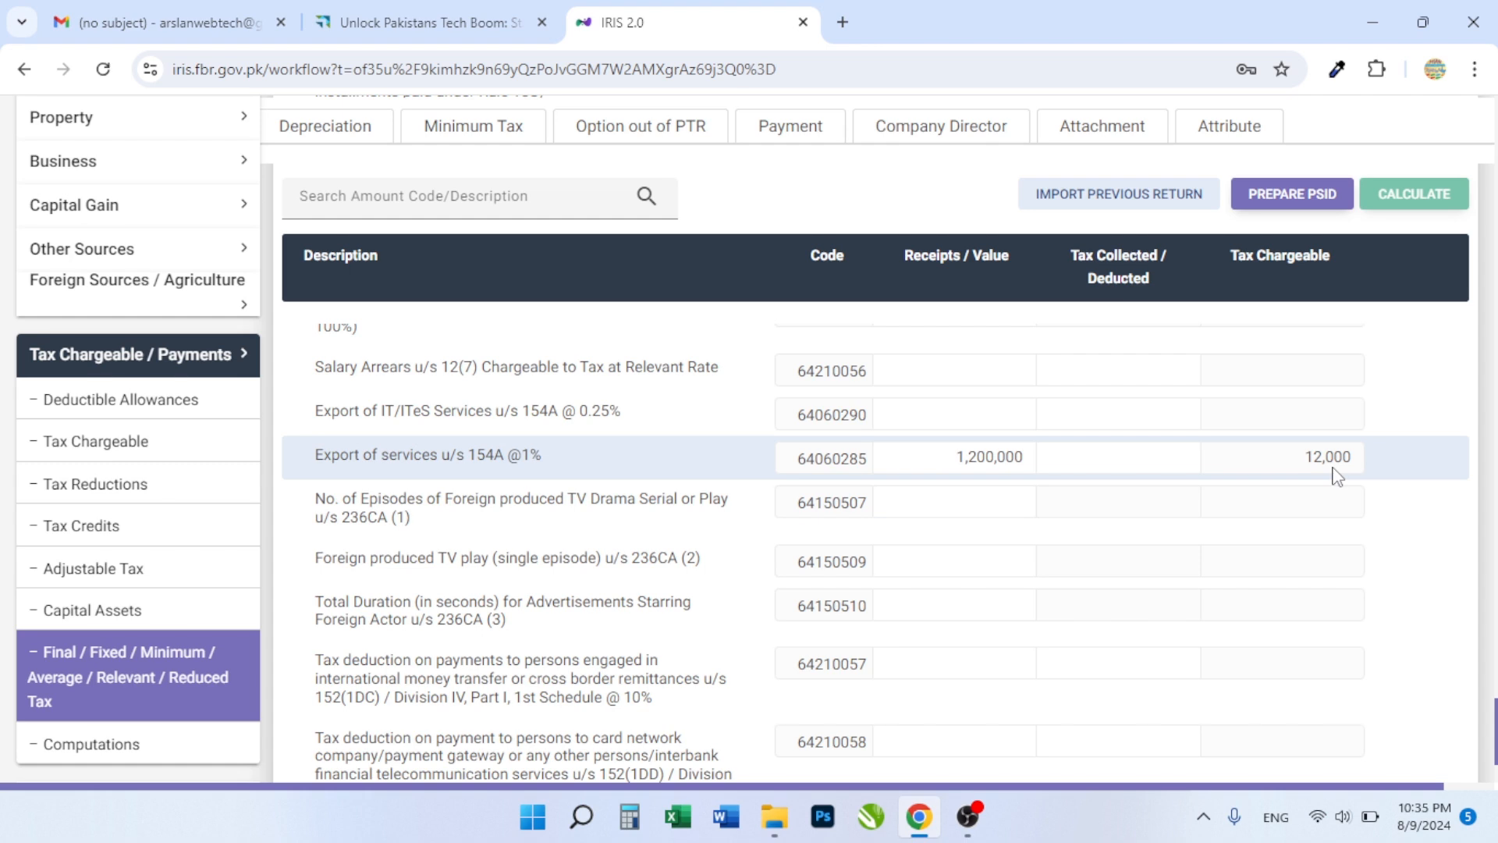
Step: Enter 12,000 as the tax collected on Export of services u/s 154A @1% and recalculate
{"action": "left_click", "coordinate": [1115, 464]}
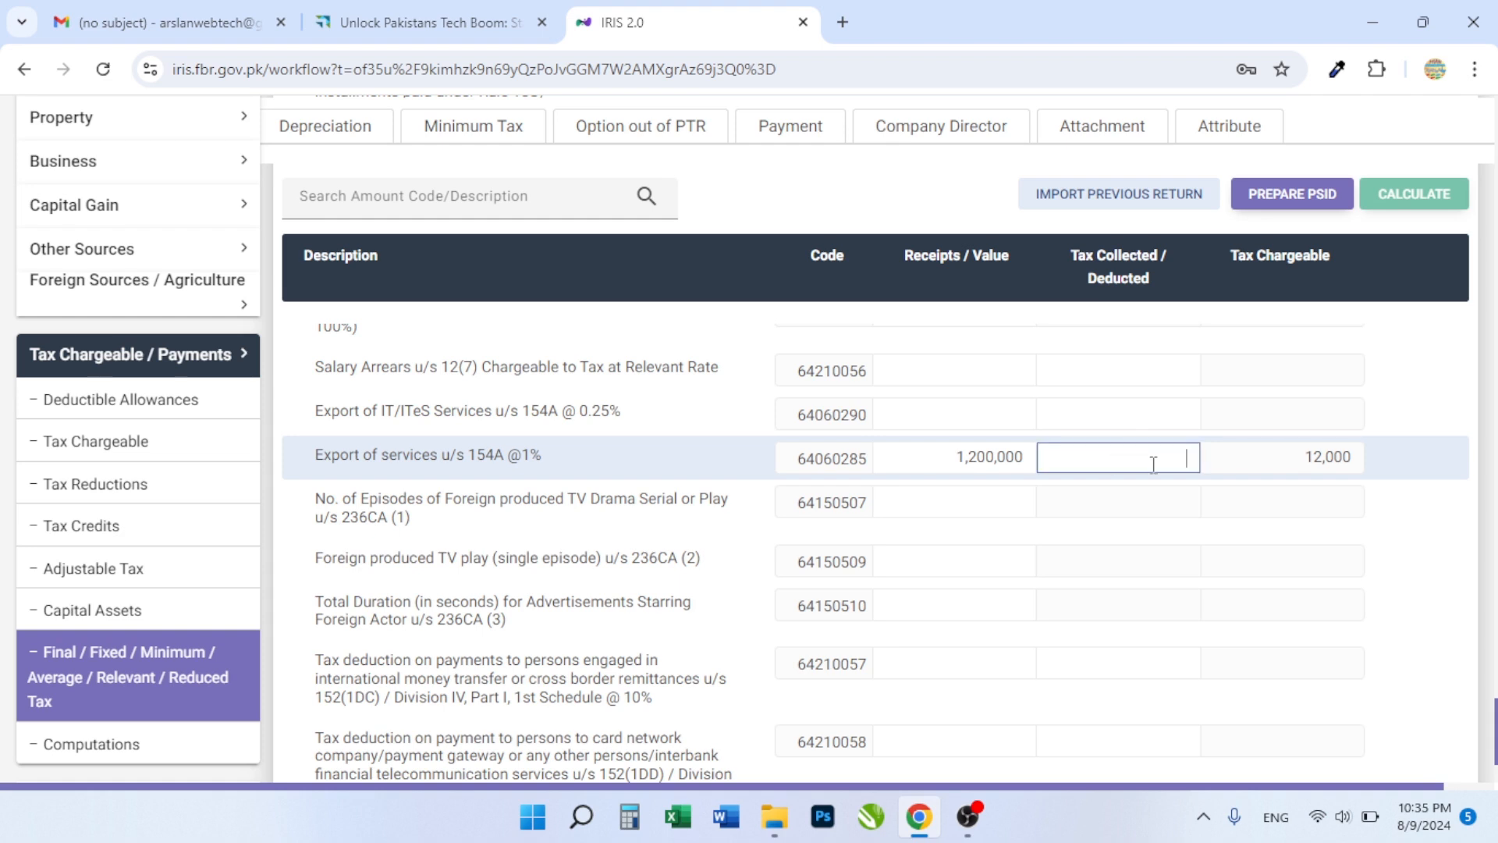
{"action": "type", "text": "120000"}
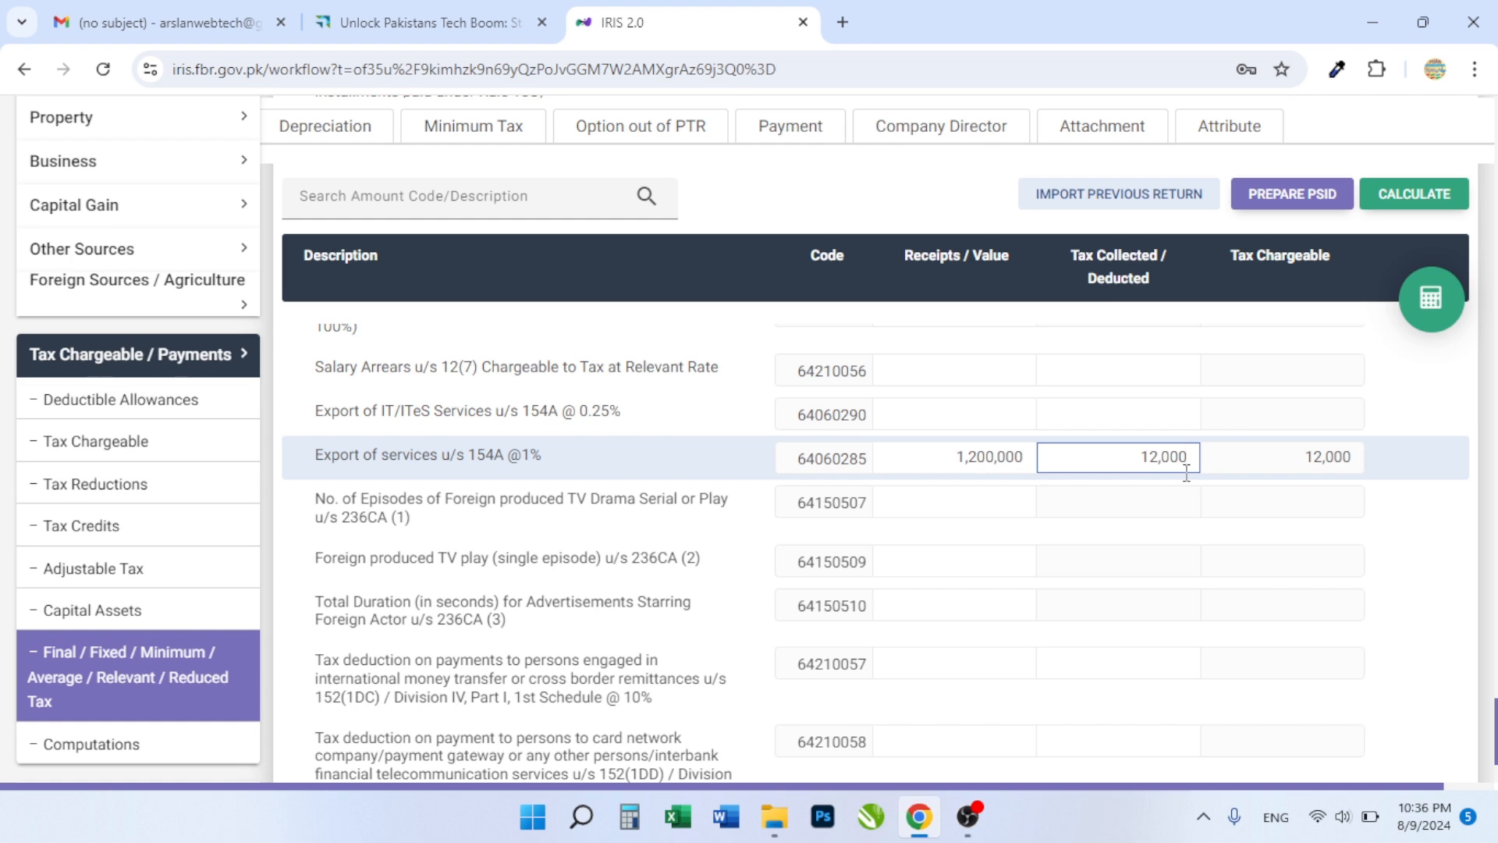
{"action": "left_click_drag", "start_coordinate": [1138, 466], "coordinate": [1192, 466]}
{"action": "left_click", "coordinate": [1439, 310]}
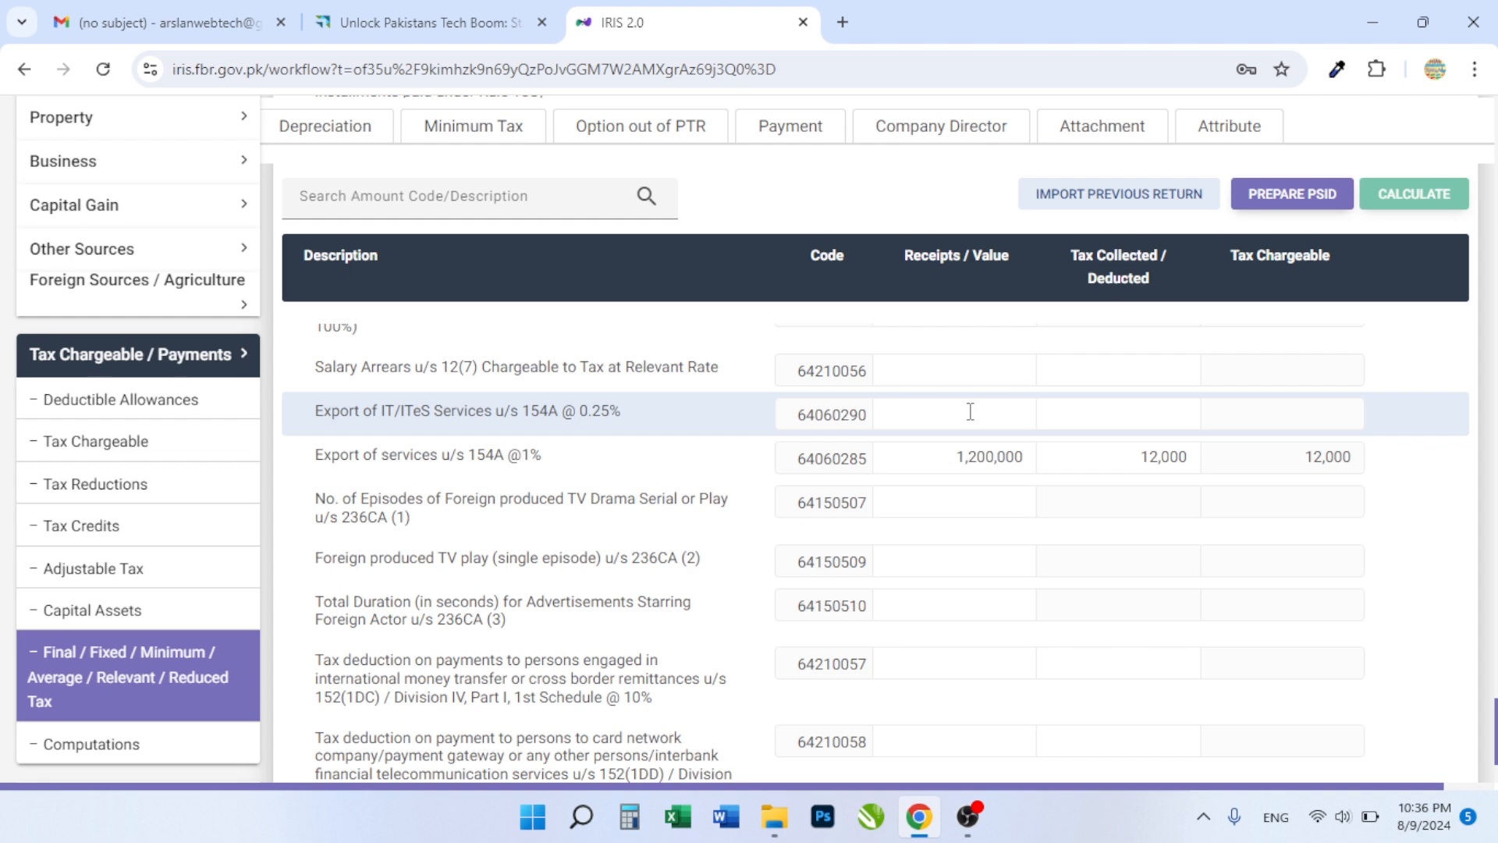
Step: Try entering 1,200,000 as receipts for Export of IT/ITeS Services u/s 154A @ 0.25% and recalculate the tax
{"action": "left_click", "coordinate": [972, 414]}
{"action": "type", "text": "1,200,000"}
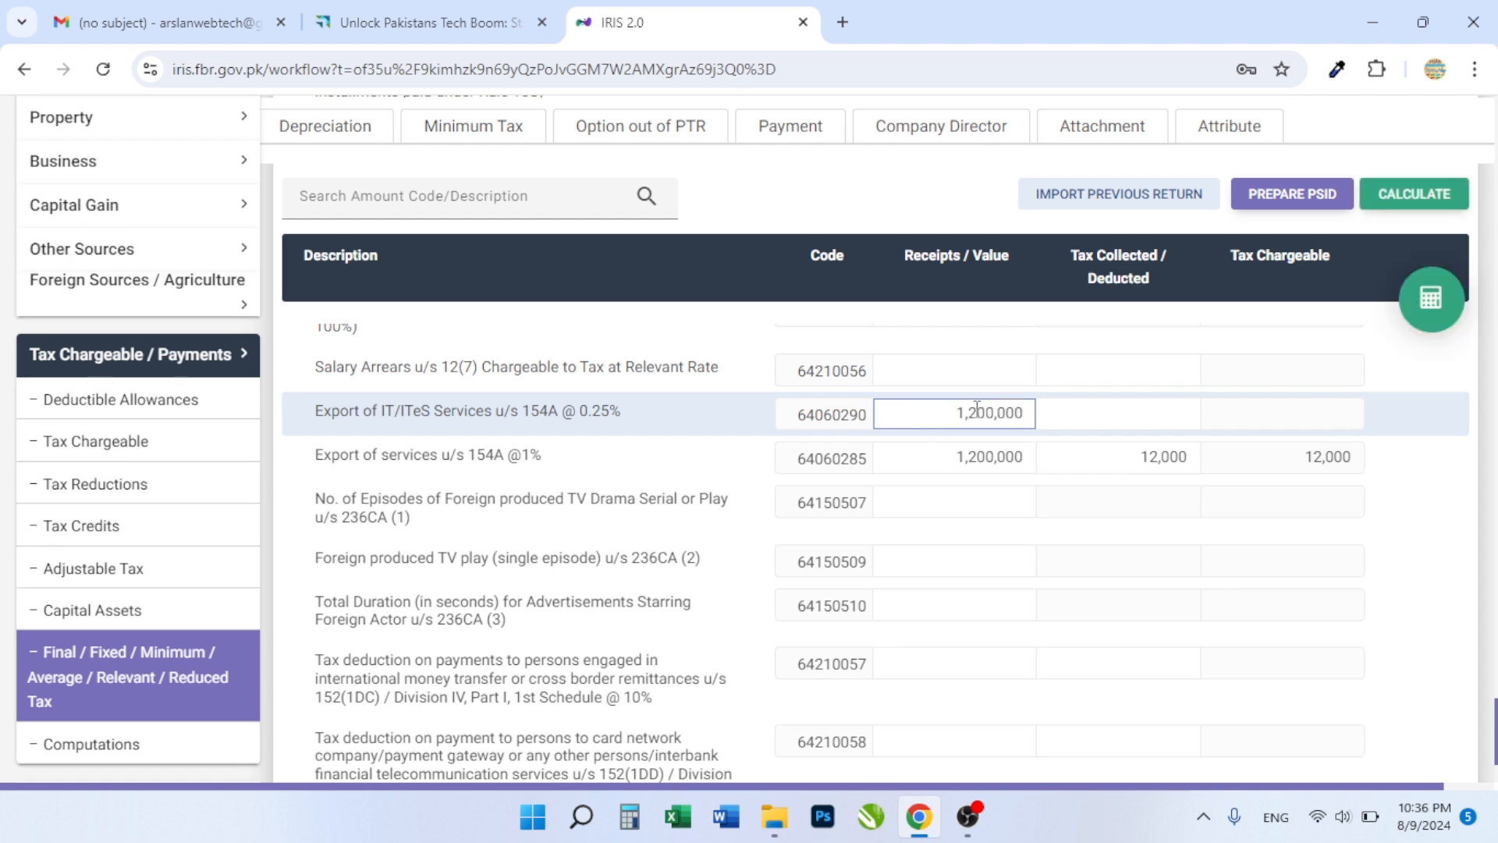
{"action": "left_click", "coordinate": [1415, 318]}
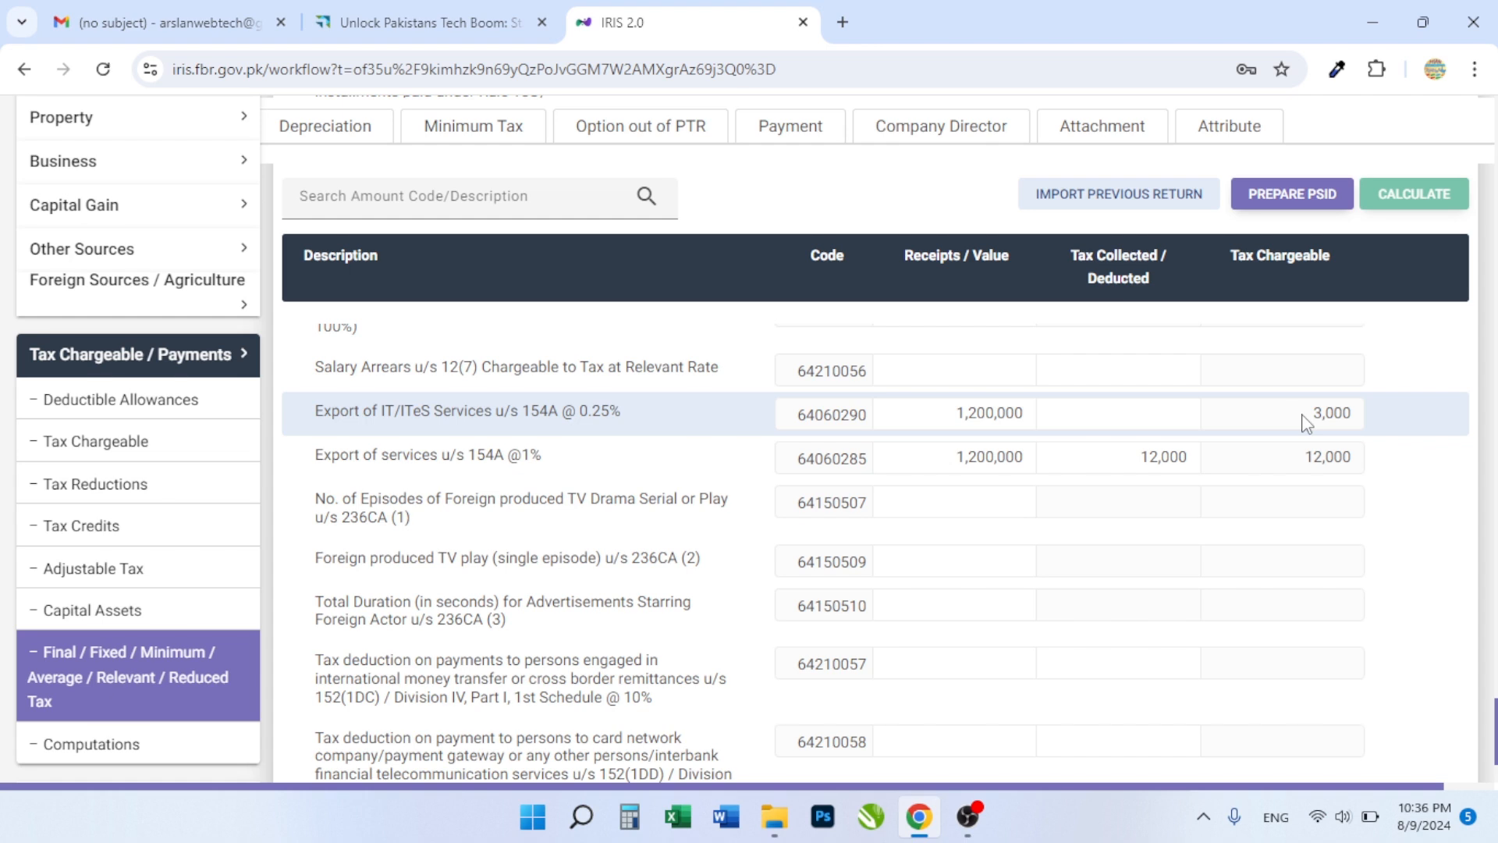
{"action": "left_click", "coordinate": [1149, 414]}
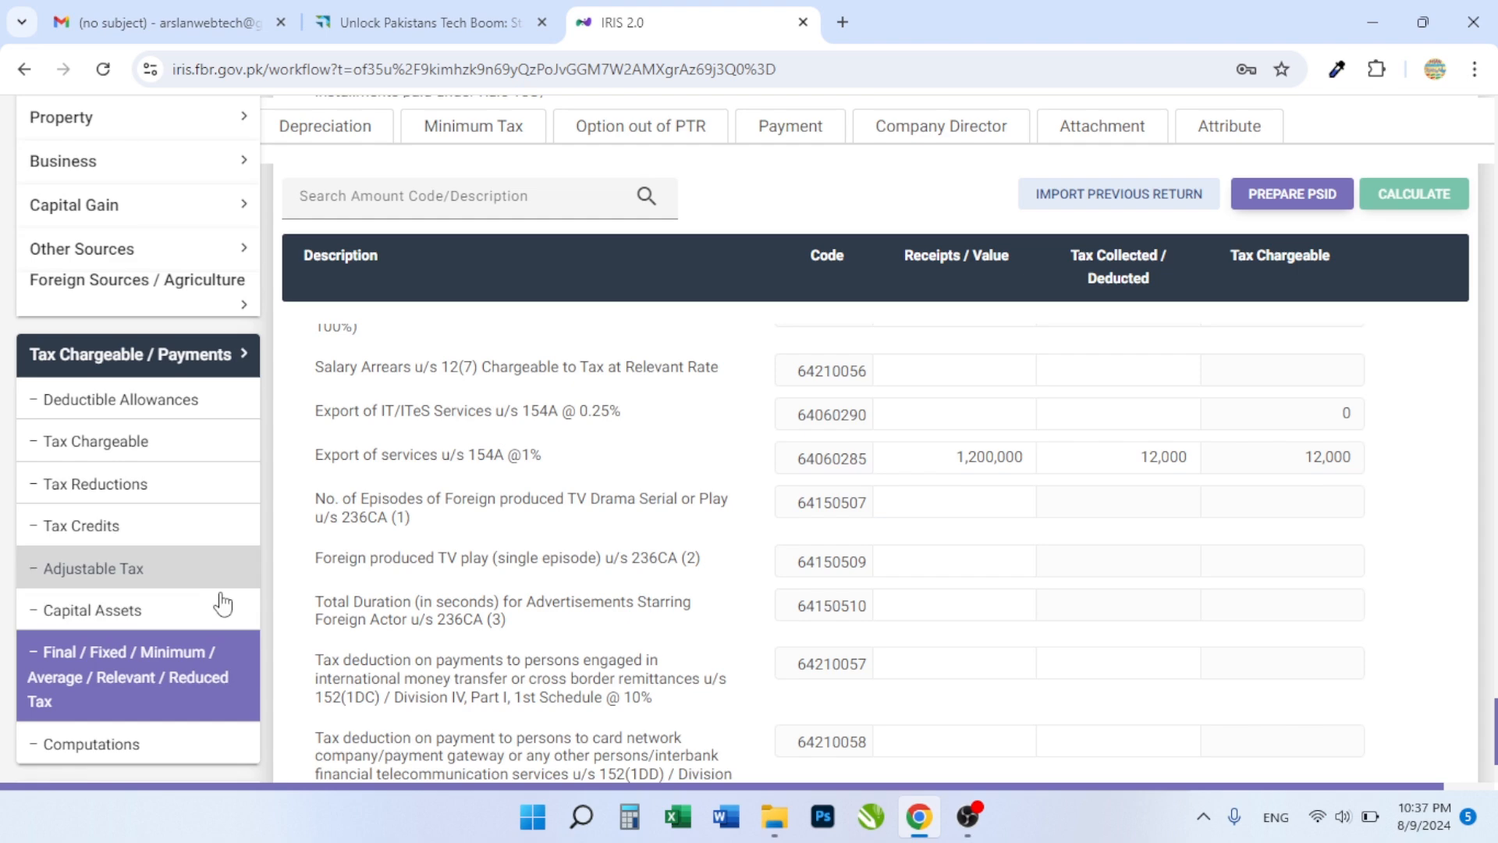
Step: Review the return's Computations, examining Foreign Income, Tax Chargeable, Final / Fixed tax, Withholding Income Tax and Demanded Income Tax
{"action": "scroll", "coordinate": [209, 602], "scroll_direction": "down", "scroll_amount": 3}
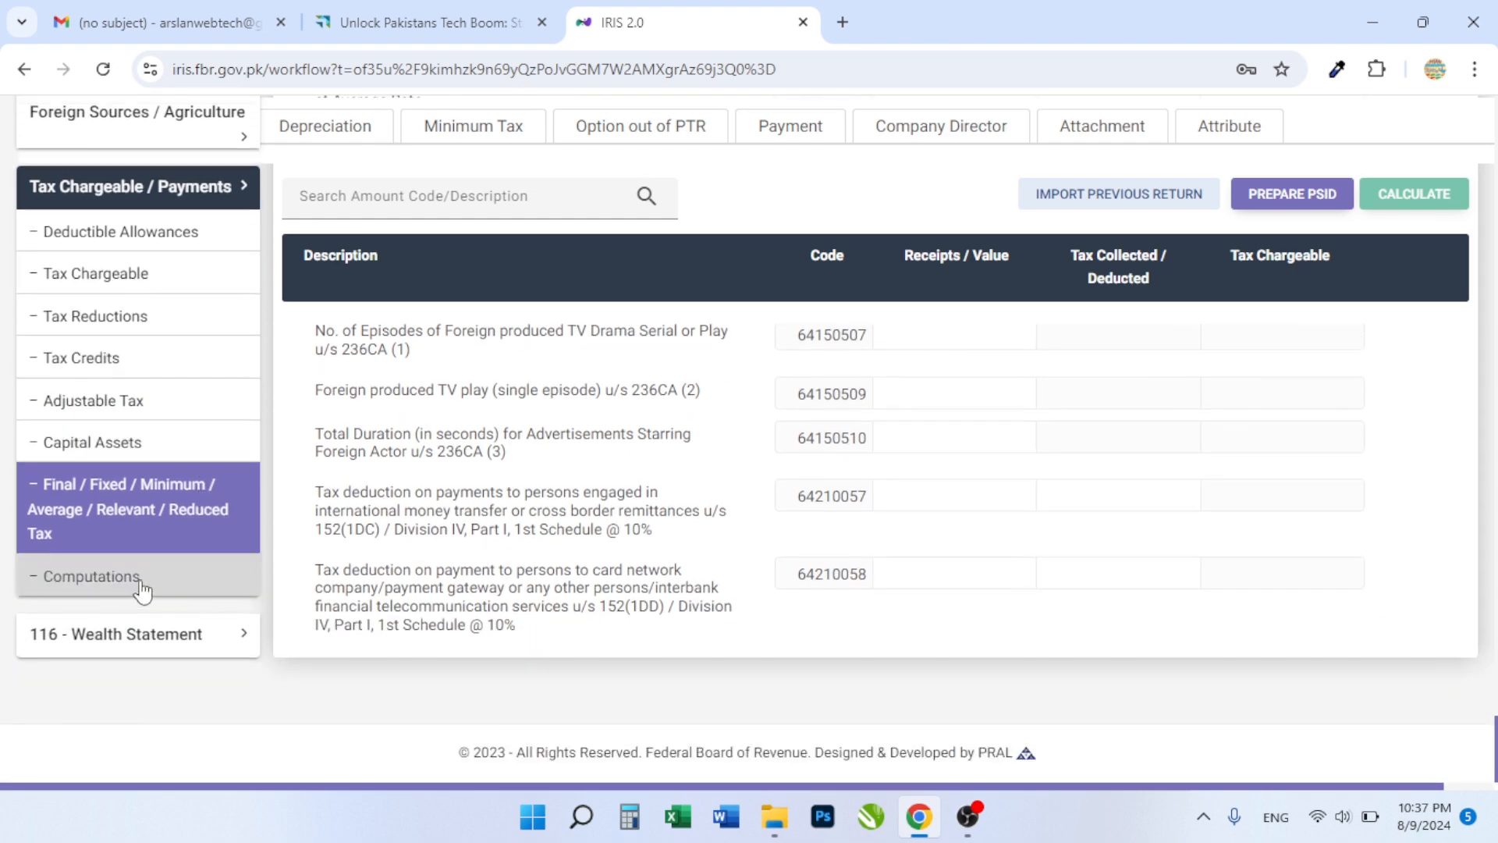
{"action": "left_click", "coordinate": [140, 587]}
{"action": "scroll", "coordinate": [1026, 606], "scroll_direction": "down", "scroll_amount": 5}
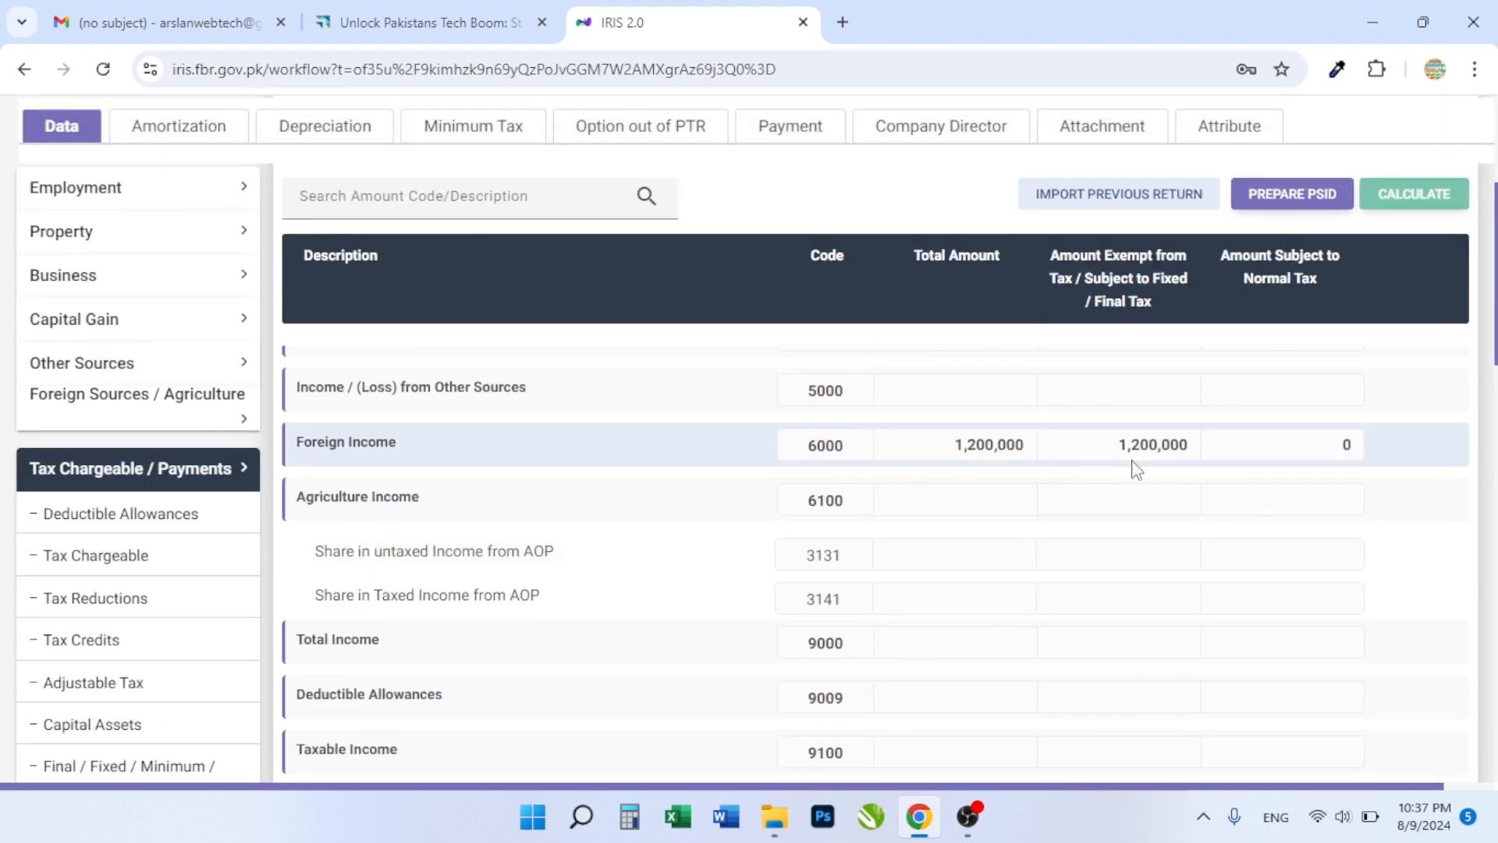
{"action": "scroll", "coordinate": [1077, 458], "scroll_direction": "down", "scroll_amount": 5}
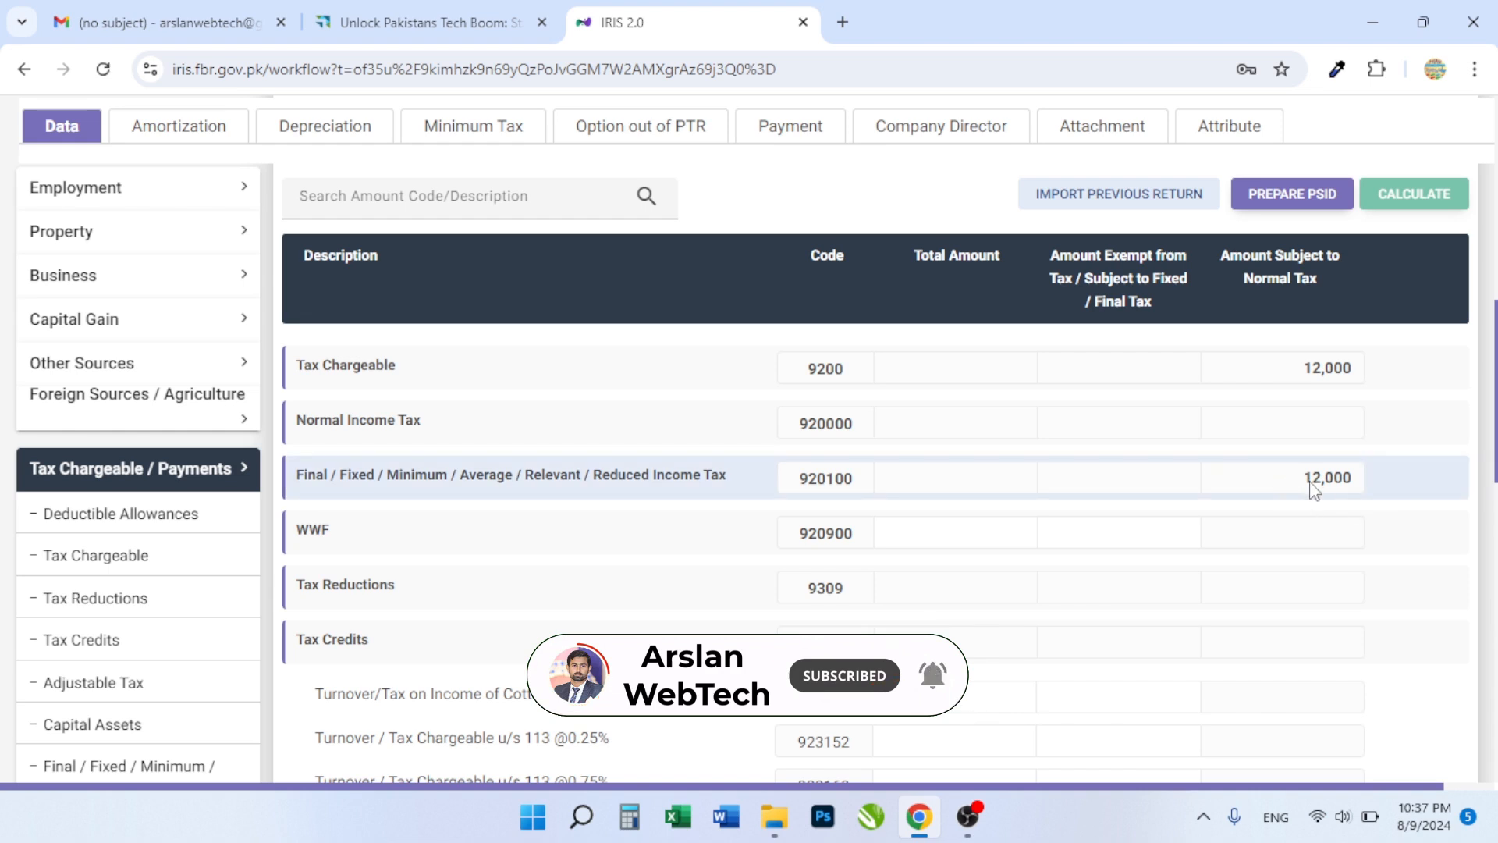
{"action": "scroll", "coordinate": [1251, 474], "scroll_direction": "down", "scroll_amount": 10}
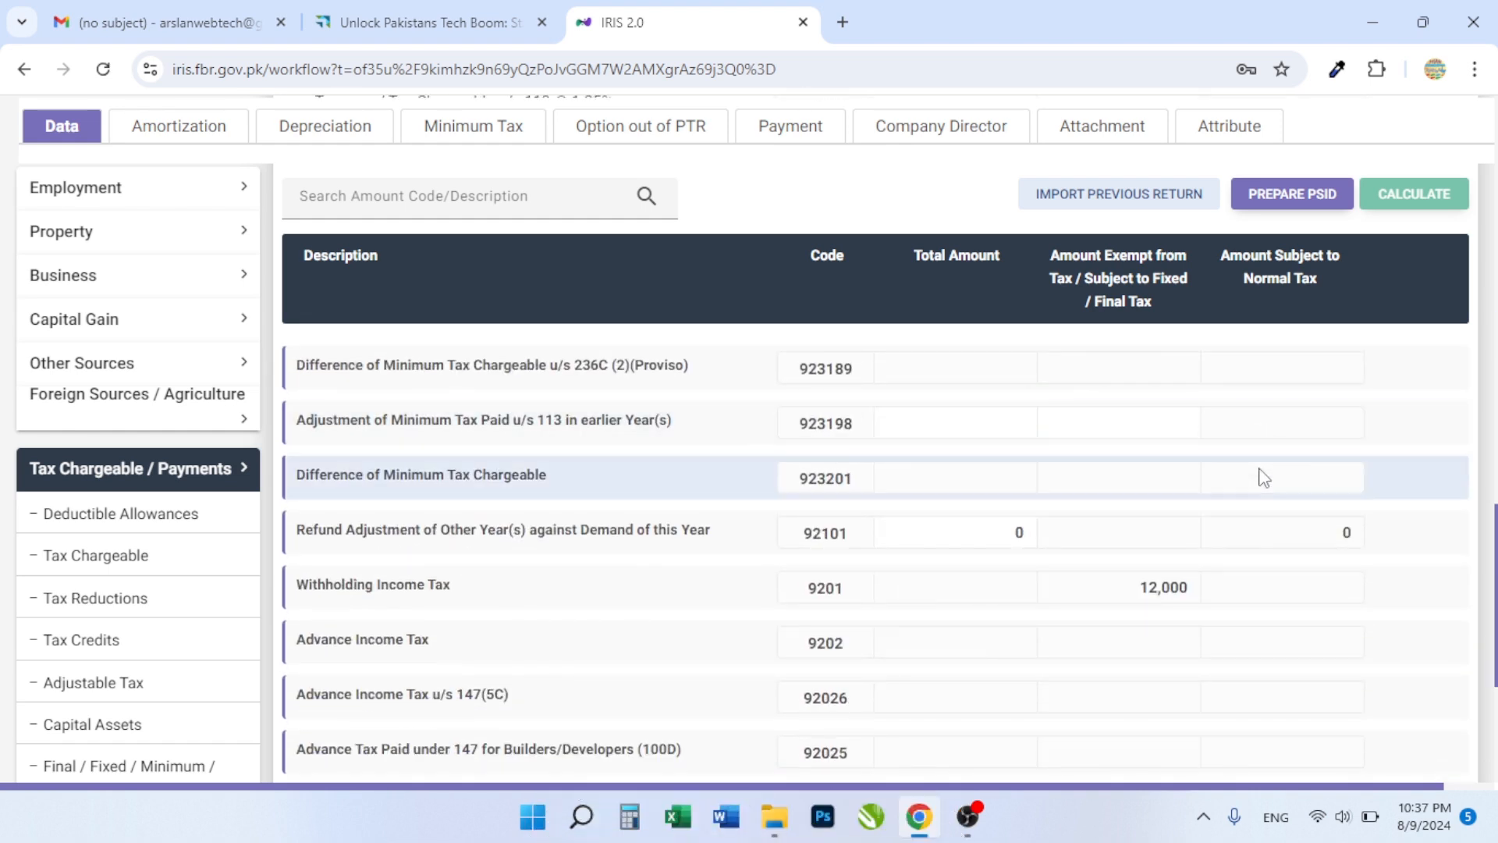
{"action": "scroll", "coordinate": [1077, 594], "scroll_direction": "down", "scroll_amount": 1}
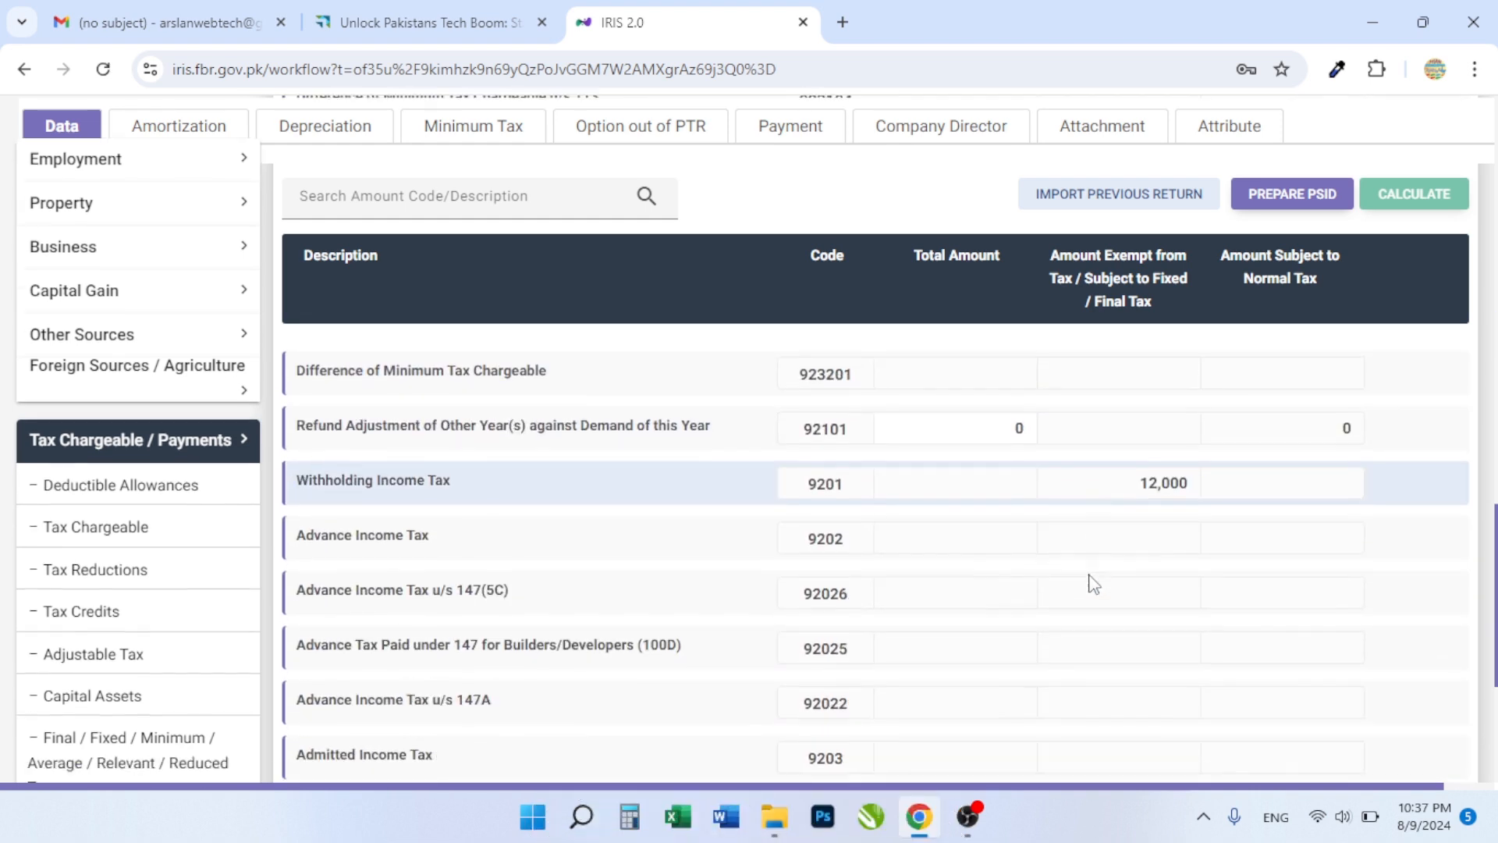
{"action": "scroll", "coordinate": [1164, 495], "scroll_direction": "down", "scroll_amount": 3}
{"action": "scroll", "coordinate": [1164, 495], "scroll_direction": "up", "scroll_amount": 4}
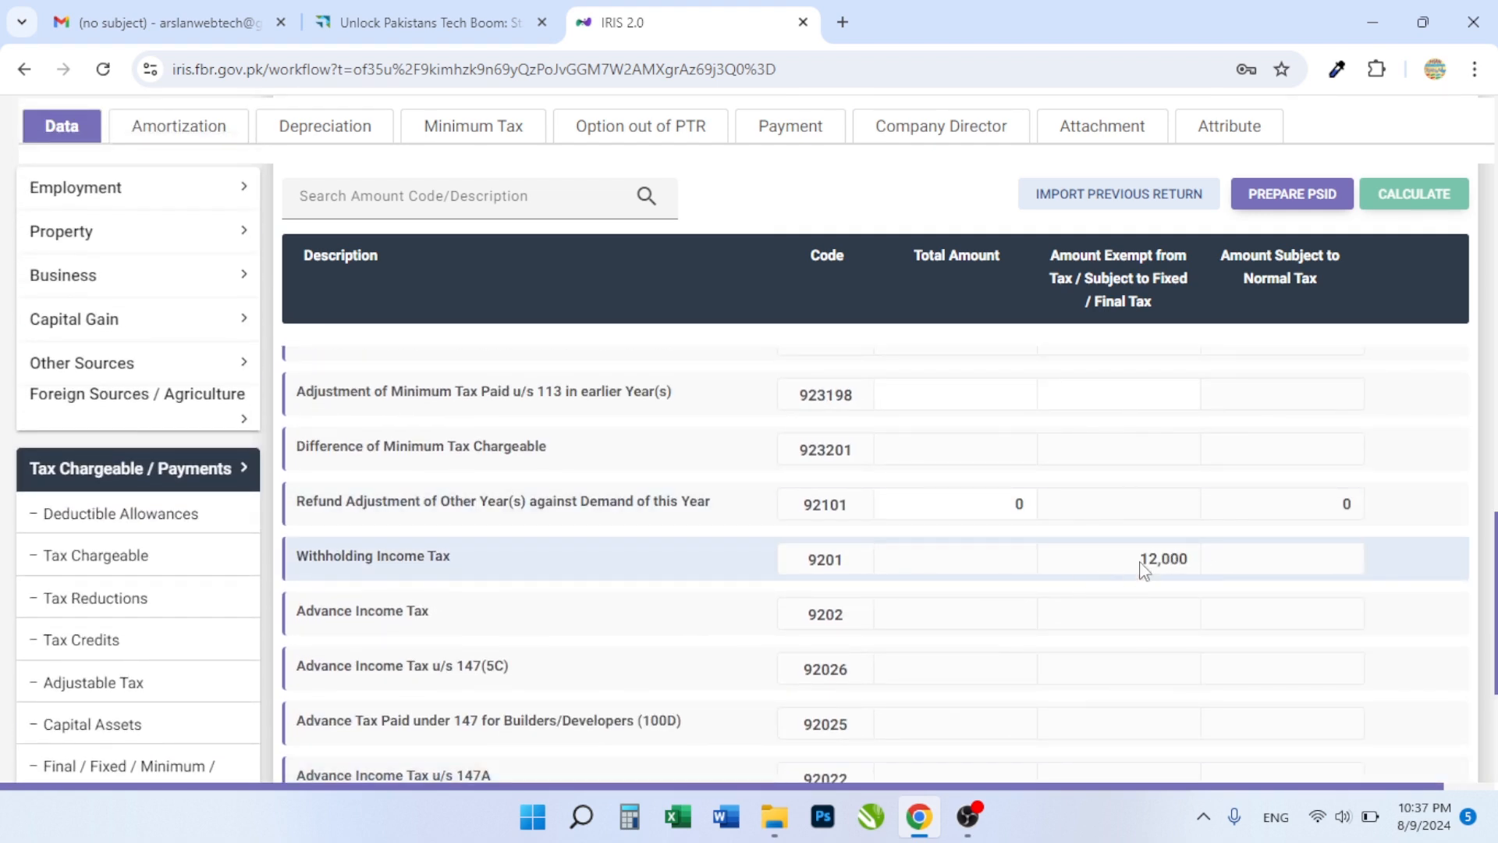
{"action": "scroll", "coordinate": [1140, 569], "scroll_direction": "down", "scroll_amount": 4}
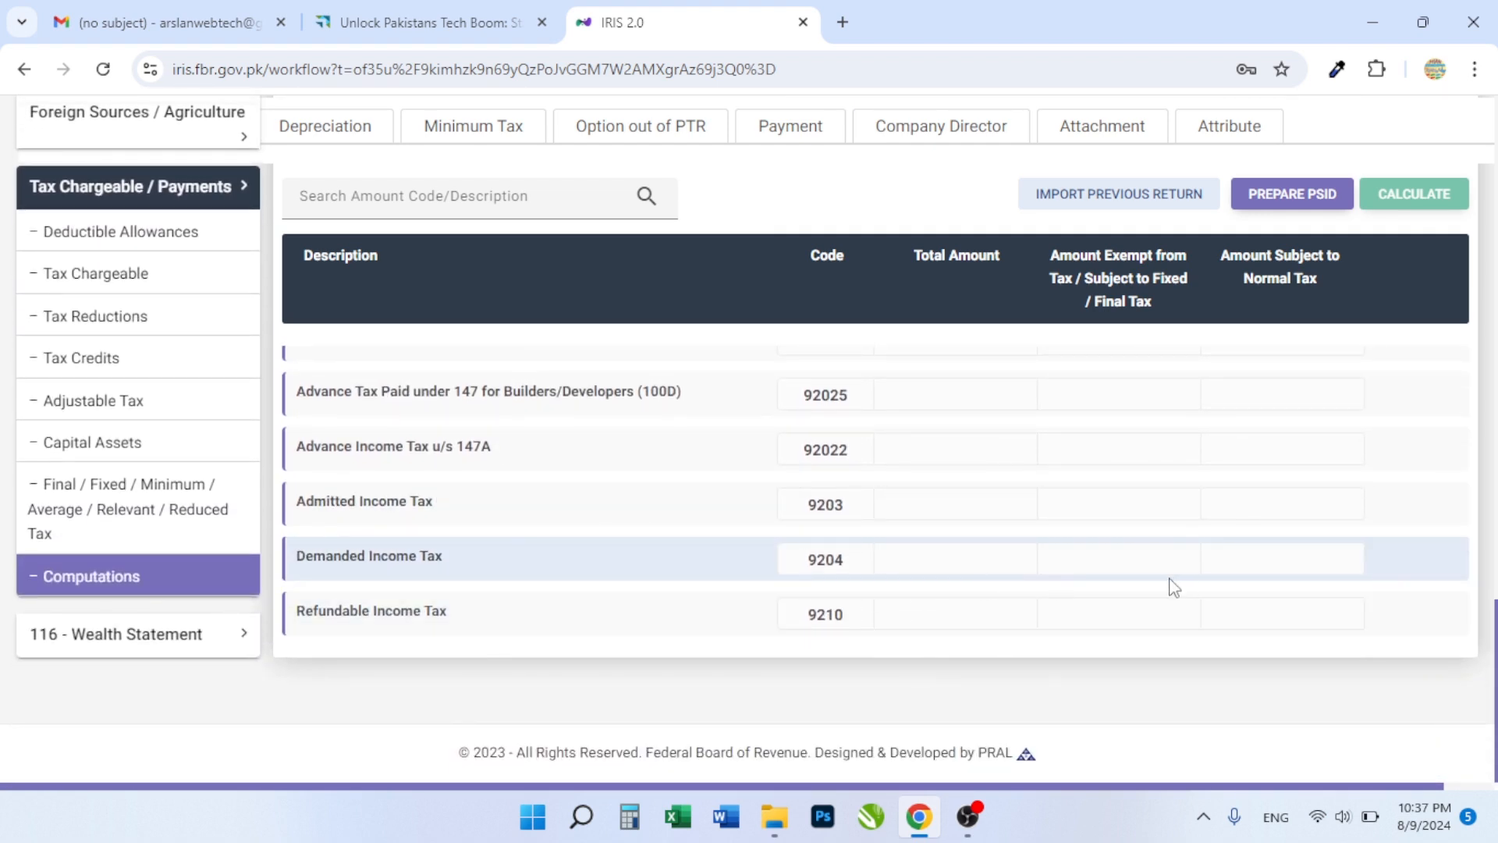
{"action": "scroll", "coordinate": [1163, 590], "scroll_direction": "up", "scroll_amount": 4}
{"action": "scroll", "coordinate": [1162, 591], "scroll_direction": "up", "scroll_amount": 8}
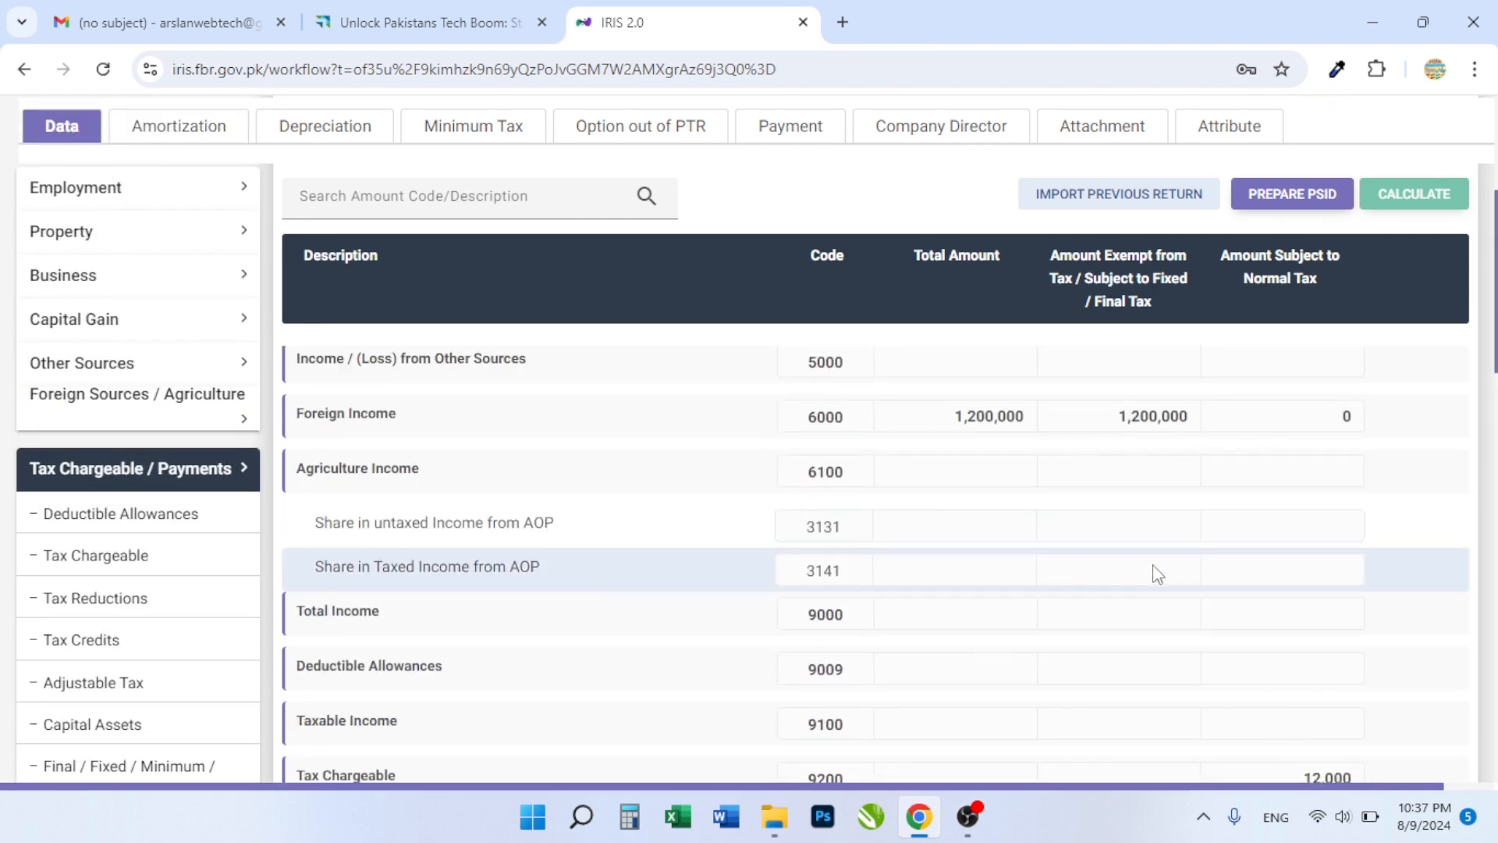
{"action": "scroll", "coordinate": [1158, 575], "scroll_direction": "down", "scroll_amount": 8}
{"action": "scroll", "coordinate": [1154, 570], "scroll_direction": "down", "scroll_amount": 1}
{"action": "scroll", "coordinate": [1307, 585], "scroll_direction": "down", "scroll_amount": 3}
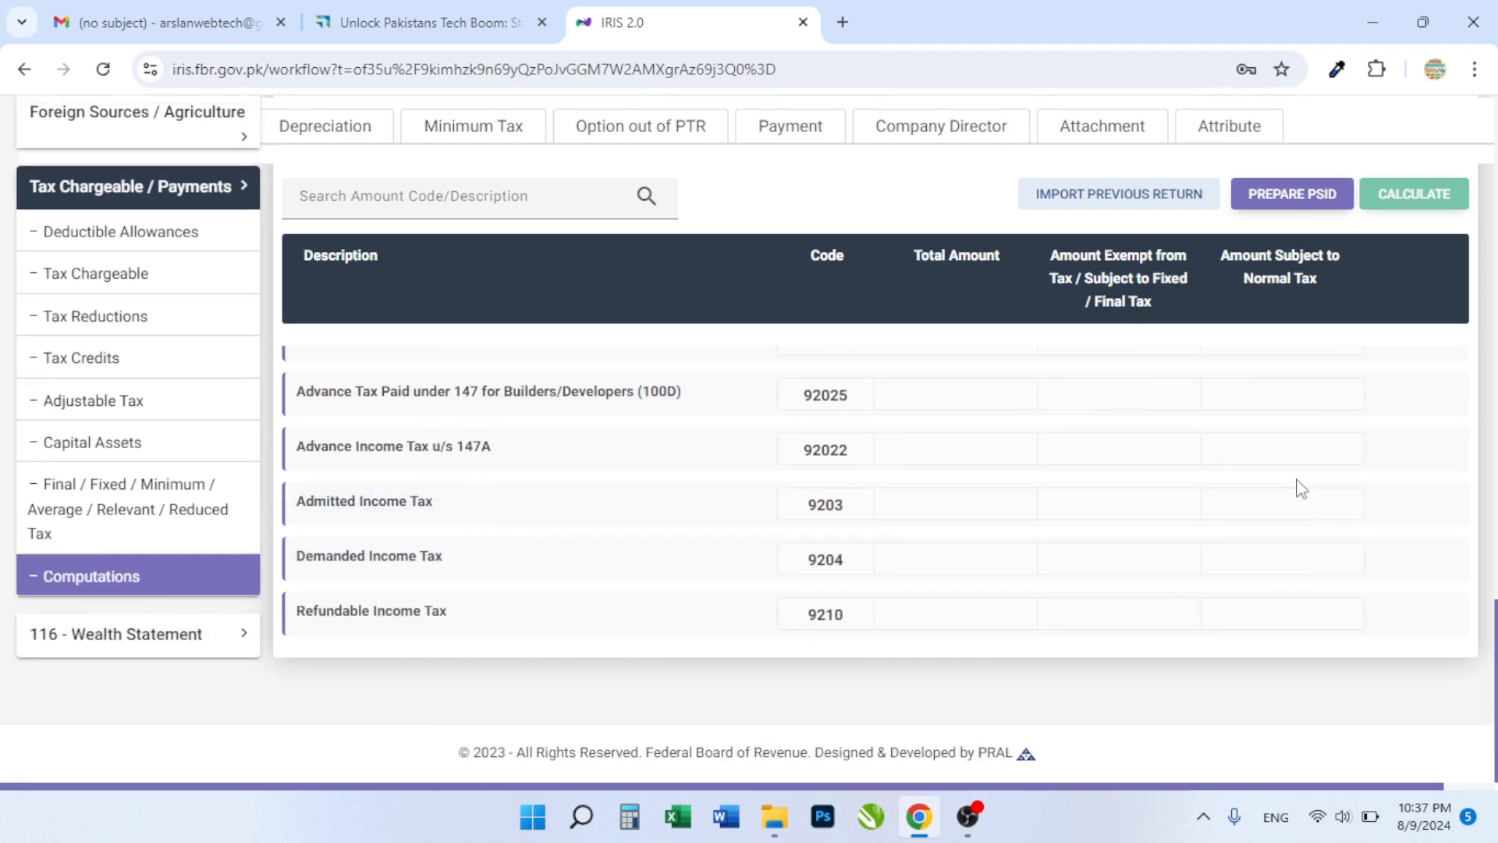
{"action": "scroll", "coordinate": [1153, 525], "scroll_direction": "up", "scroll_amount": 10}
{"action": "scroll", "coordinate": [1178, 538], "scroll_direction": "up", "scroll_amount": 3}
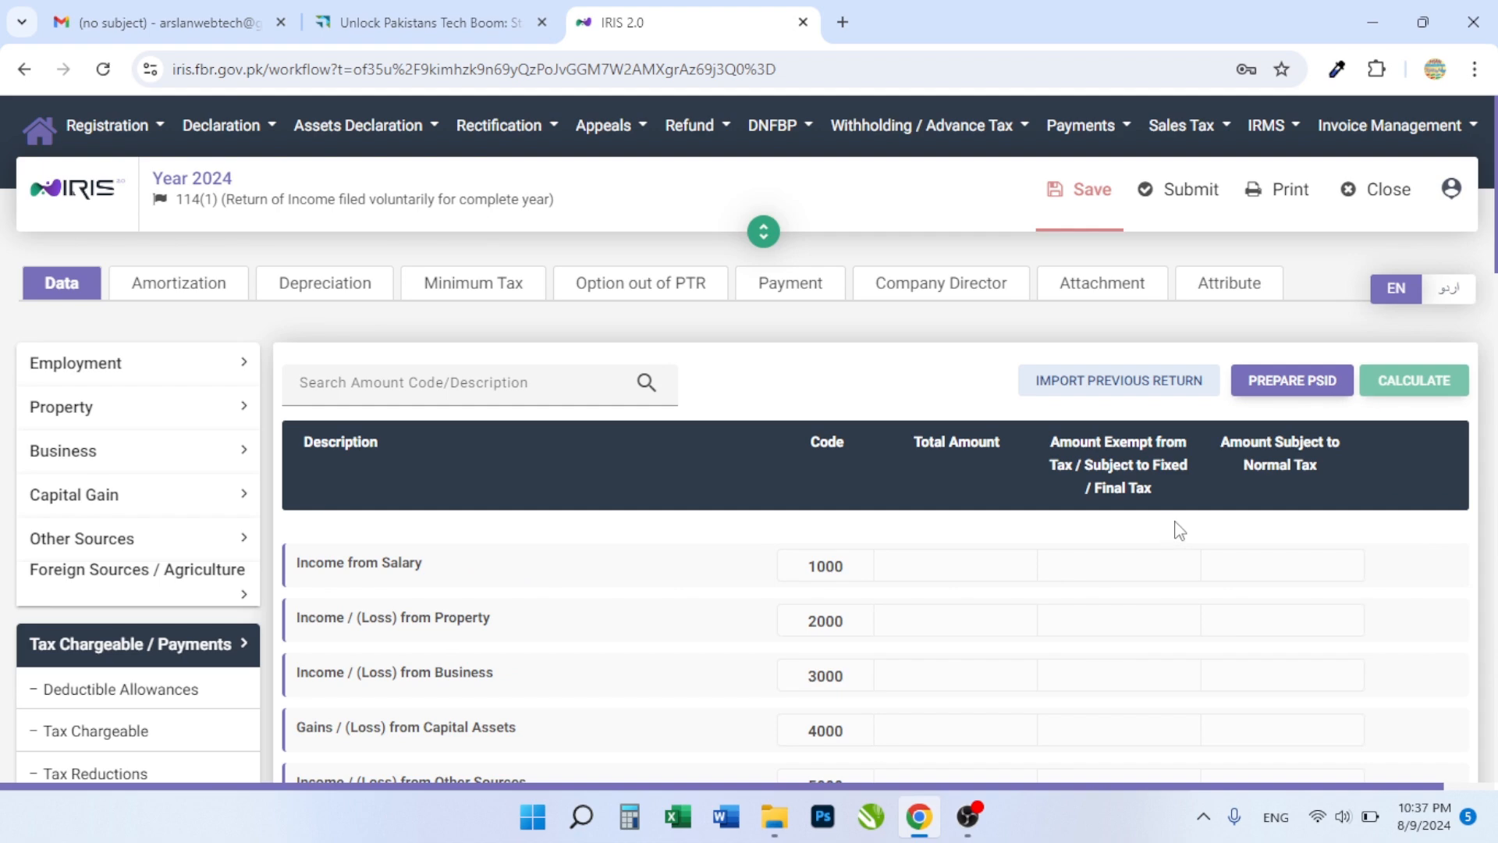
{"action": "scroll", "coordinate": [1170, 531], "scroll_direction": "down", "scroll_amount": 6}
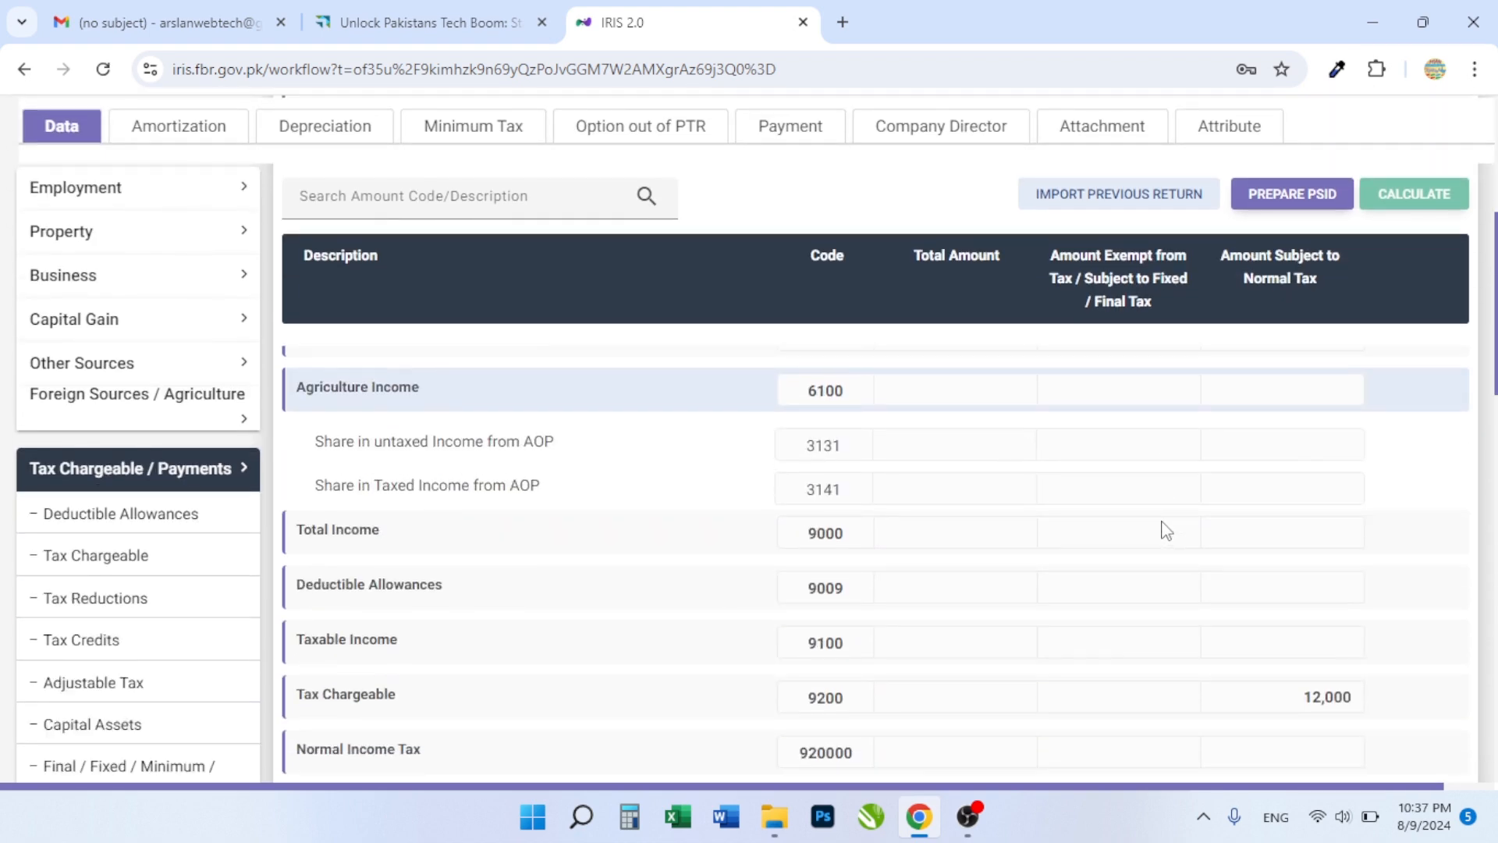
{"action": "left_click", "coordinate": [187, 555]}
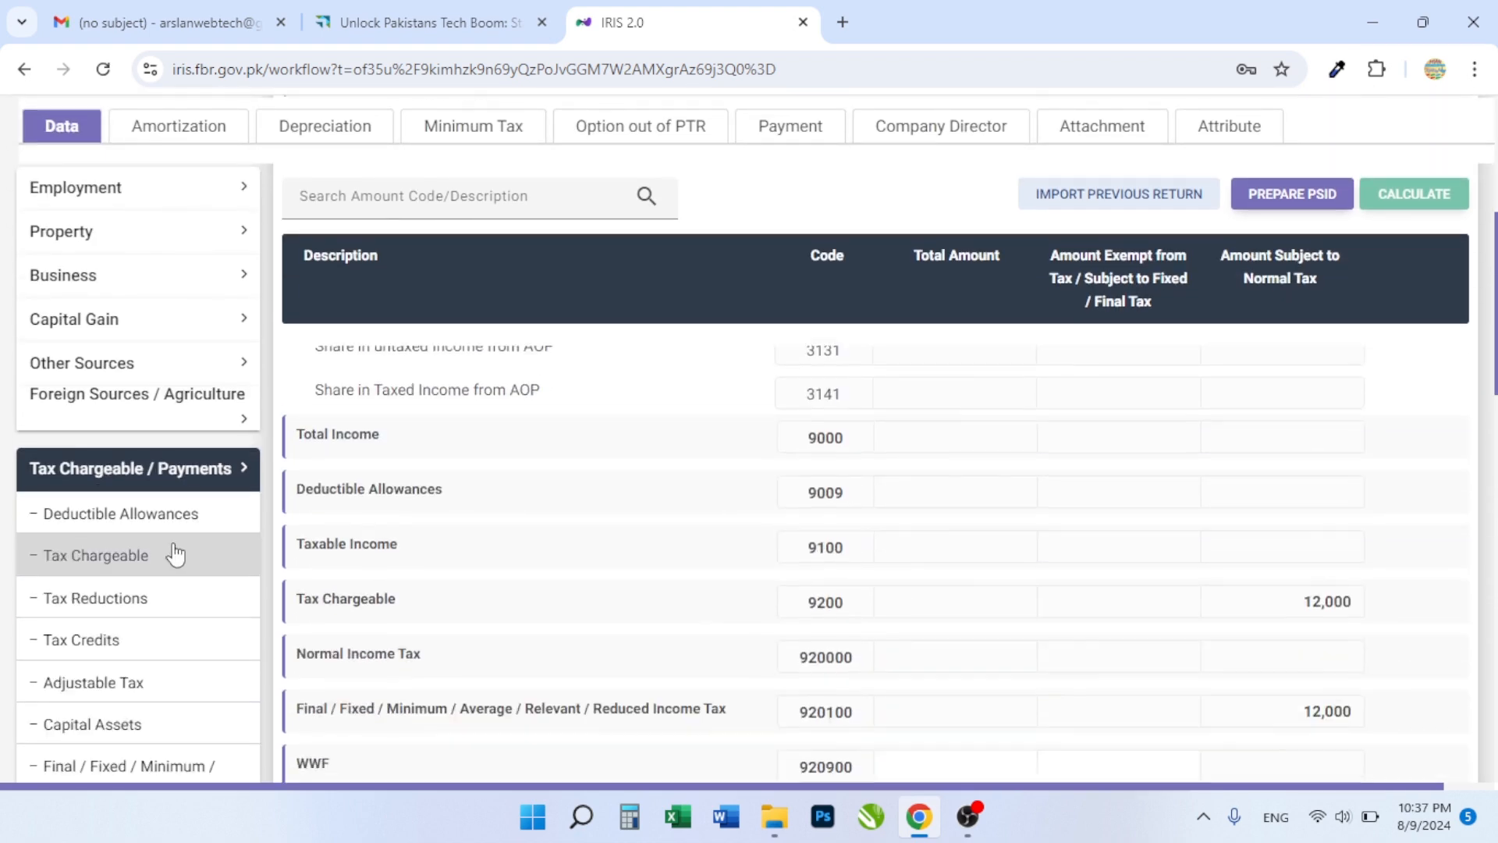
{"action": "scroll", "coordinate": [110, 576], "scroll_direction": "down", "scroll_amount": 8}
{"action": "left_click", "coordinate": [110, 576]}
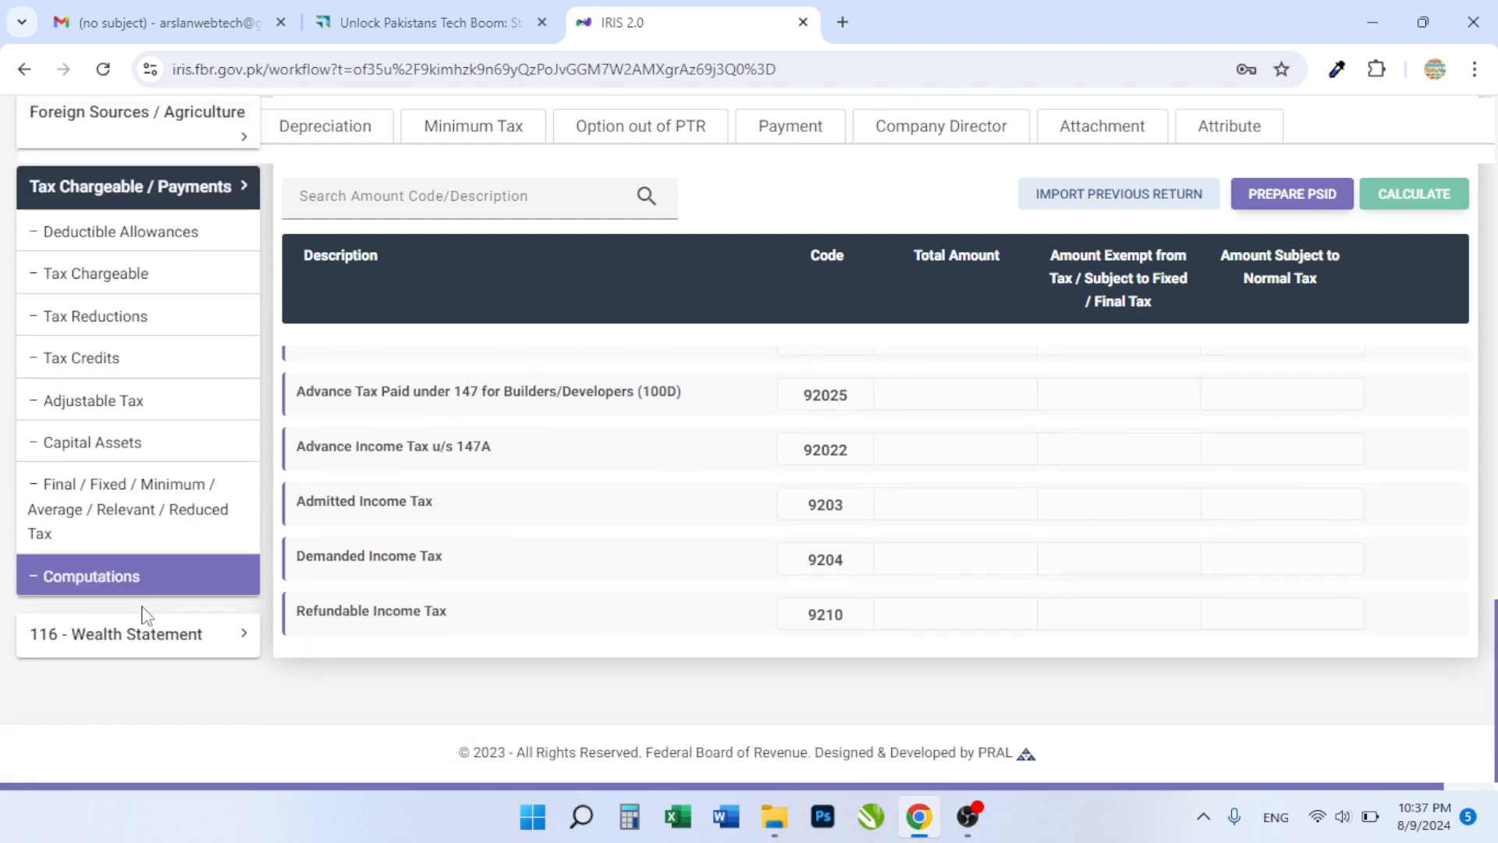
Step: In the wealth statement's Reconciliation of Net Assets, enter 1,200,000 as income attributable to receipts subject to Final / Fixed Tax and calculate
{"action": "left_click", "coordinate": [150, 649]}
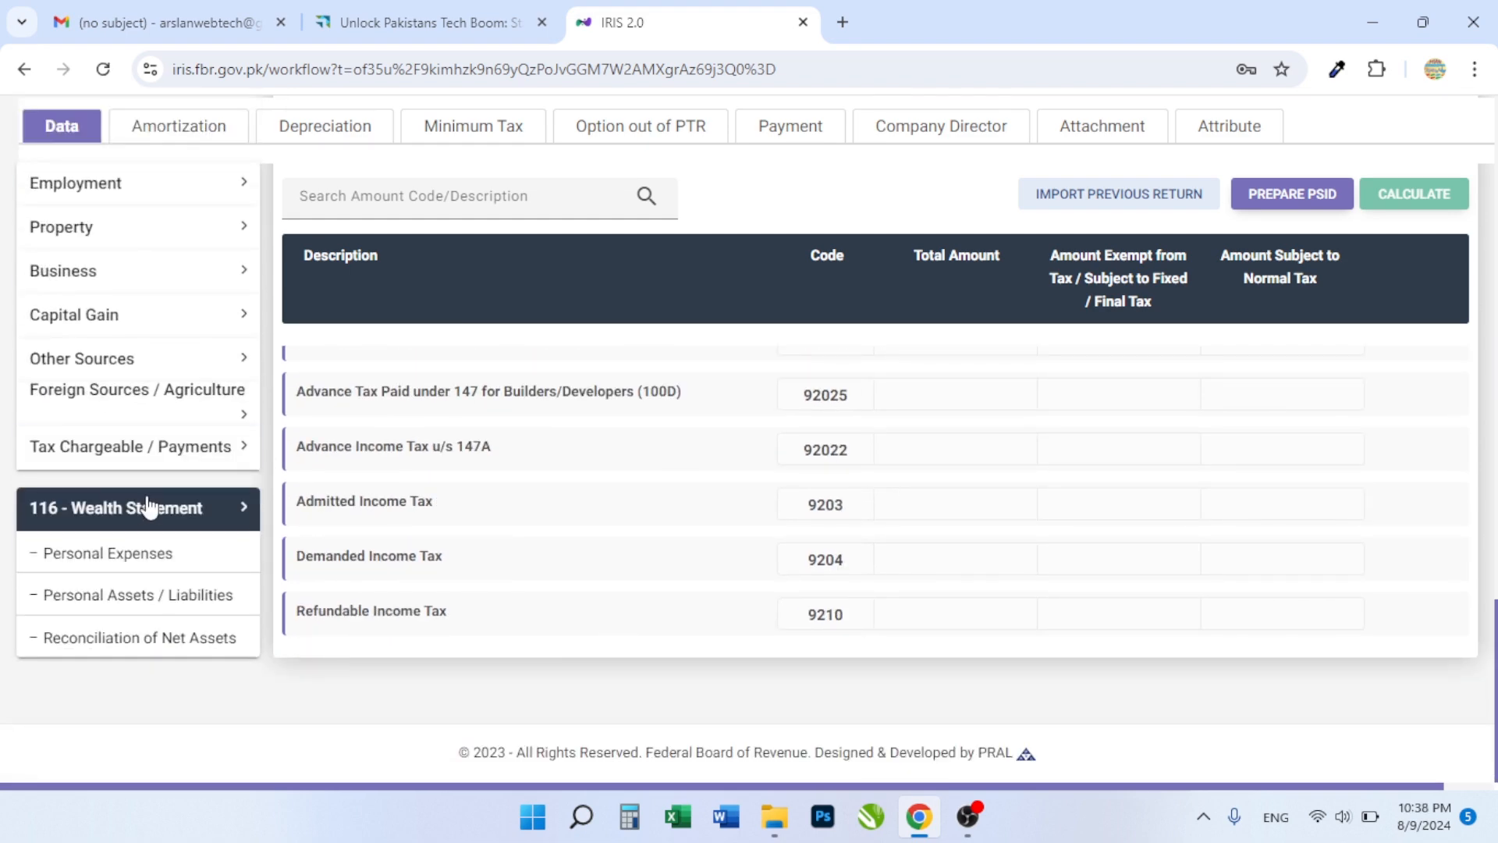
{"action": "left_click", "coordinate": [116, 642]}
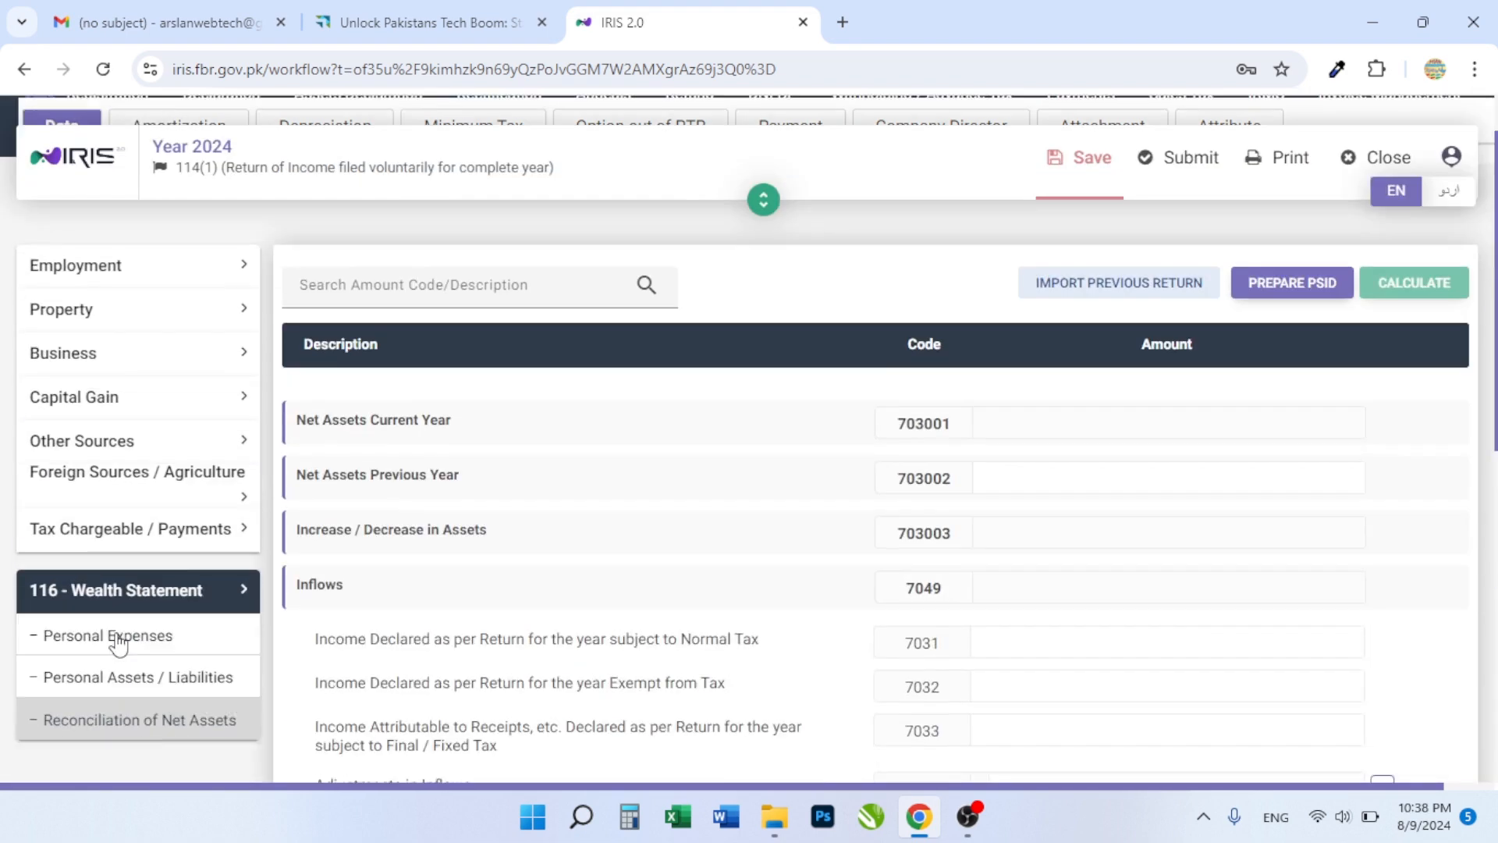
{"action": "scroll", "coordinate": [936, 655], "scroll_direction": "down", "scroll_amount": 5}
{"action": "scroll", "coordinate": [1093, 616], "scroll_direction": "up", "scroll_amount": 1}
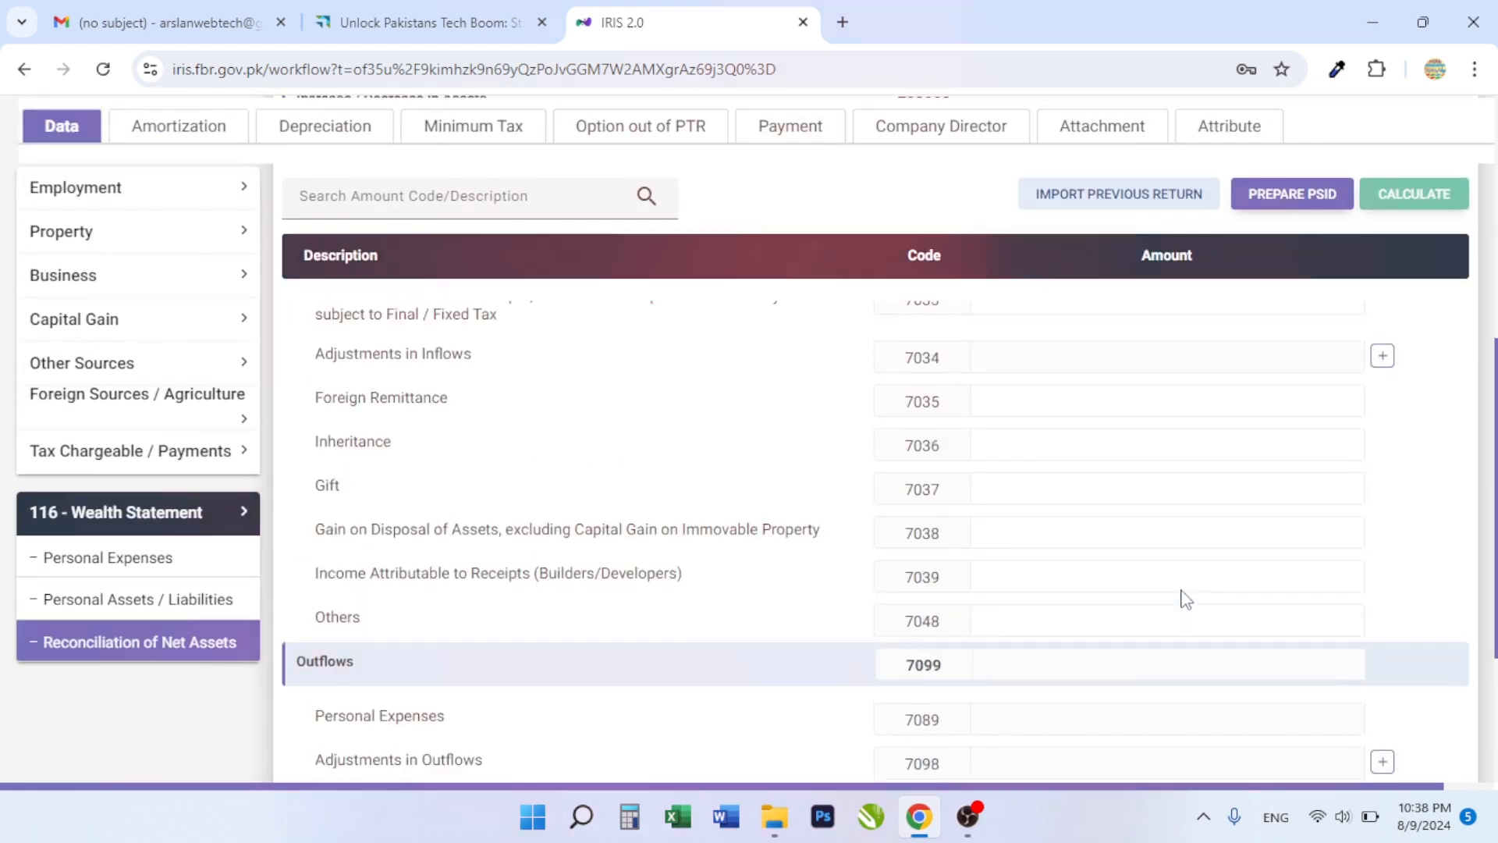
{"action": "scroll", "coordinate": [1014, 587], "scroll_direction": "up", "scroll_amount": 5}
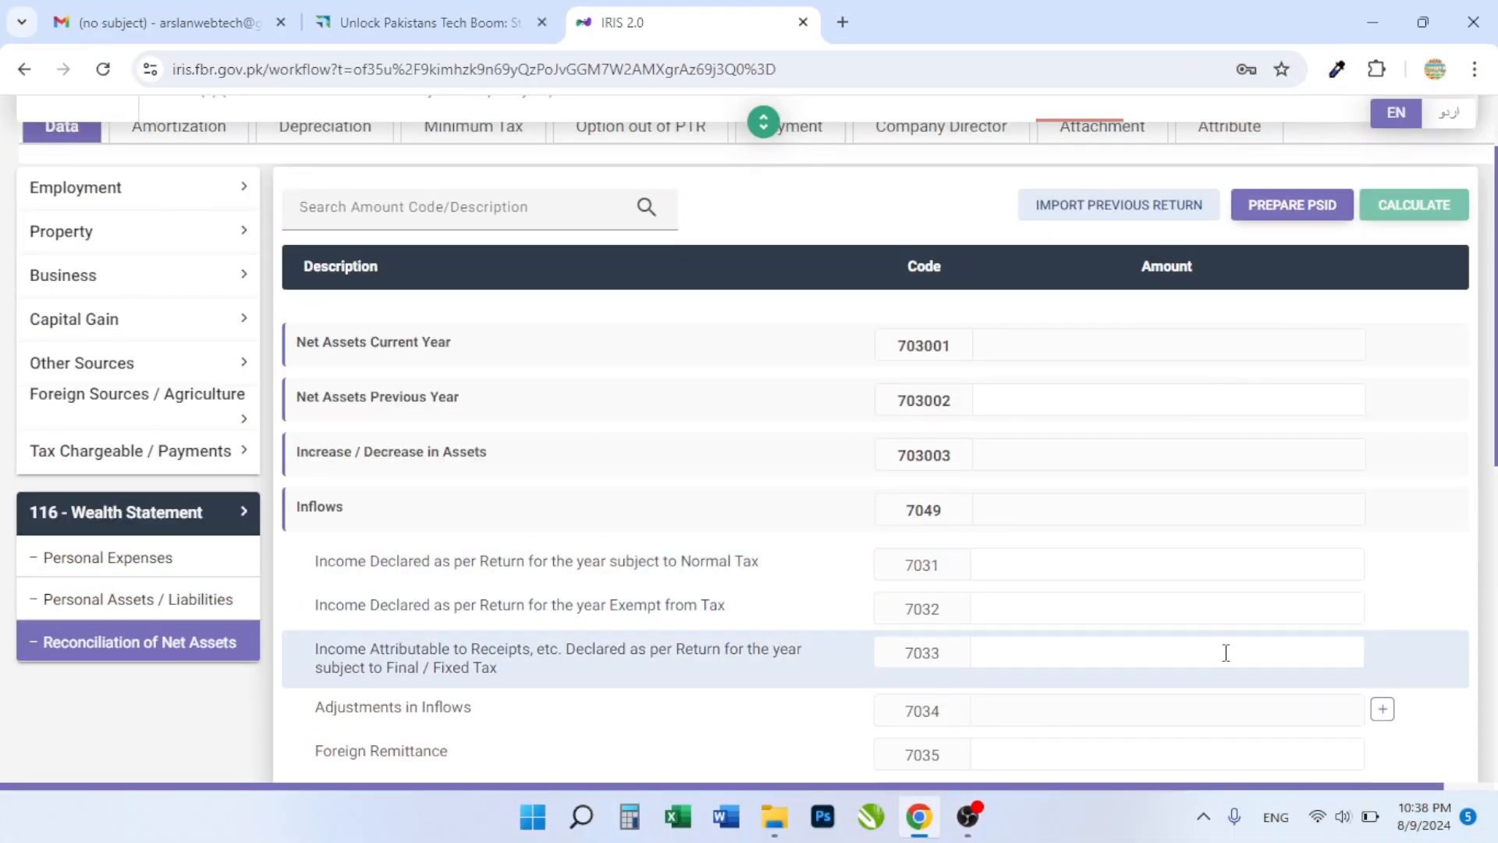
{"action": "scroll", "coordinate": [1219, 636], "scroll_direction": "down", "scroll_amount": 1}
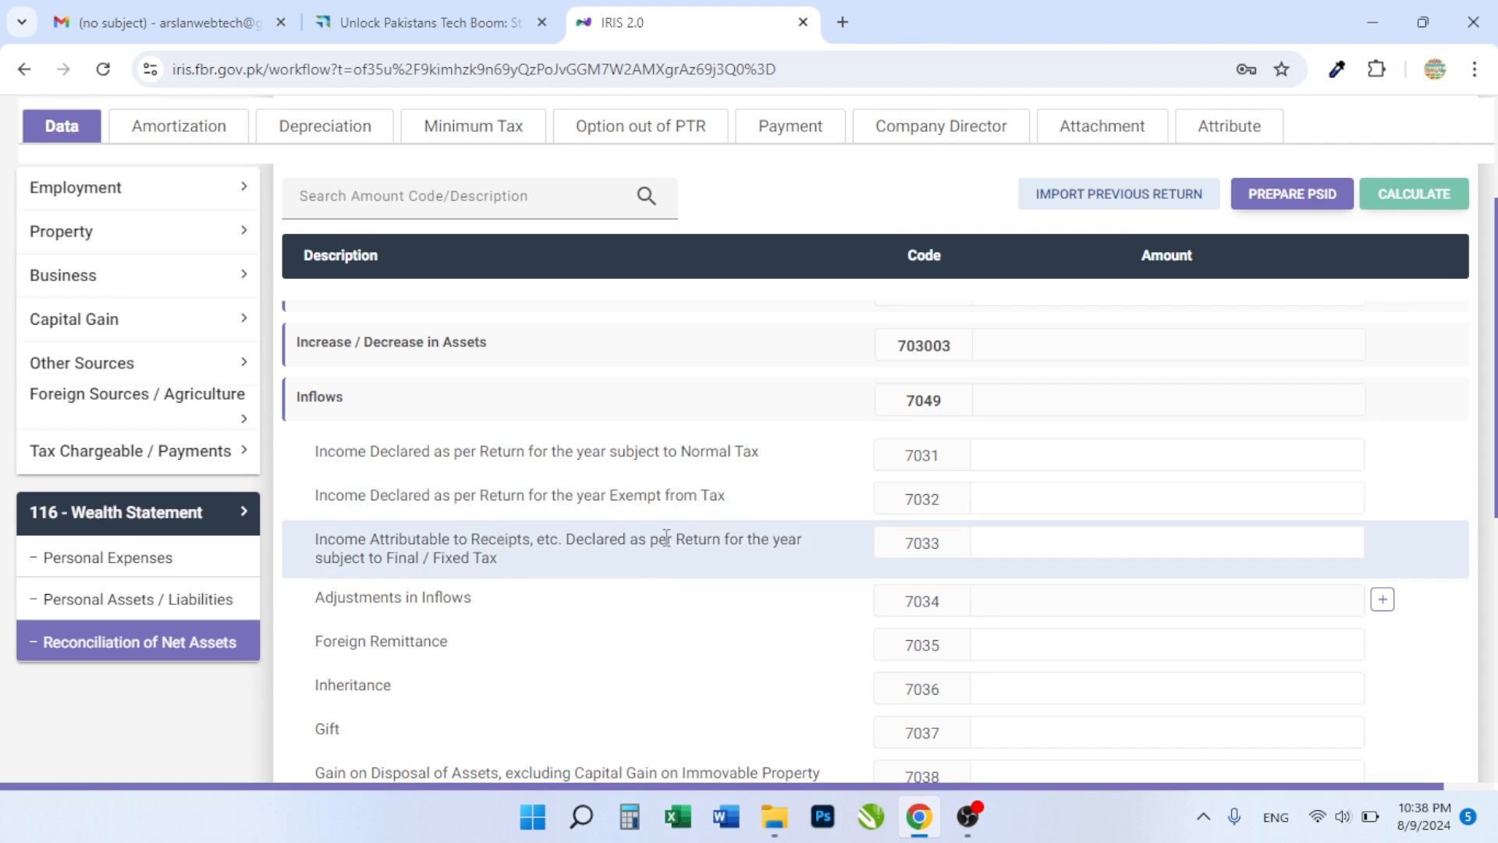
{"action": "left_click", "coordinate": [1268, 547]}
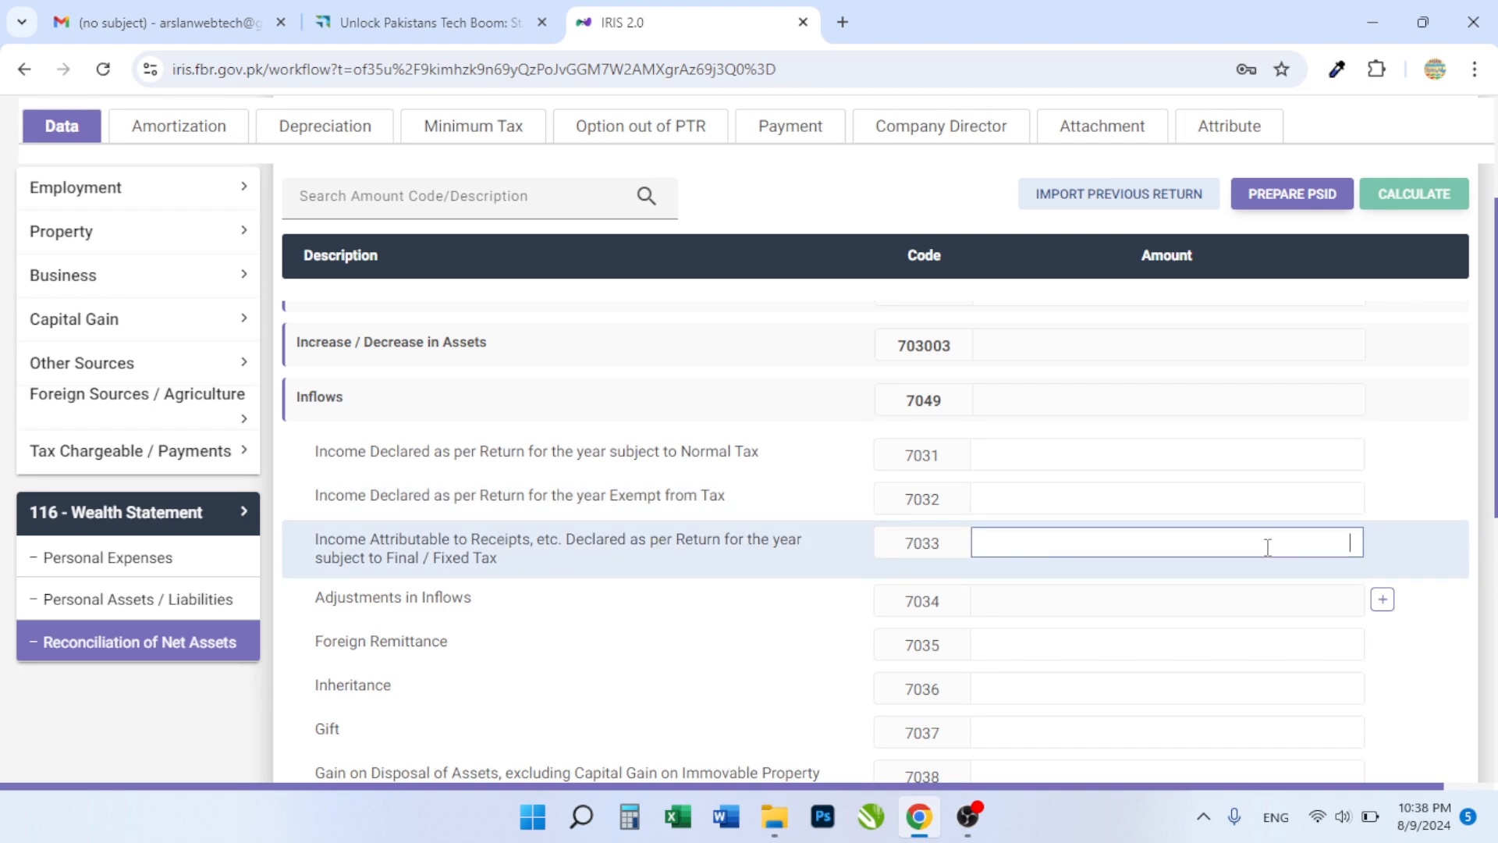
{"action": "type", "text": "1,2"}
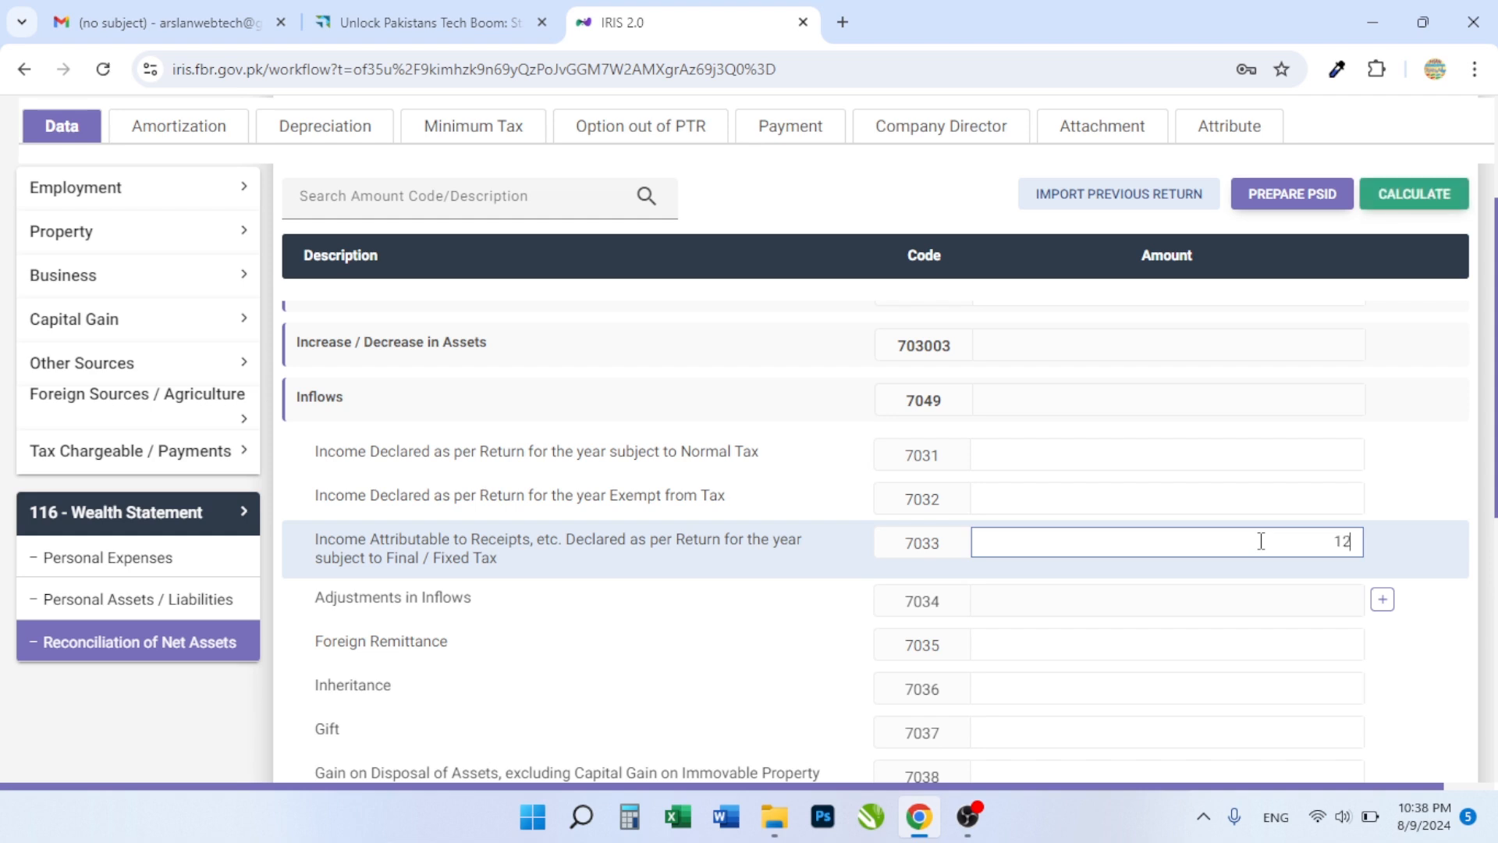
{"action": "type", "text": "00,000"}
{"action": "left_click", "coordinate": [1418, 202]}
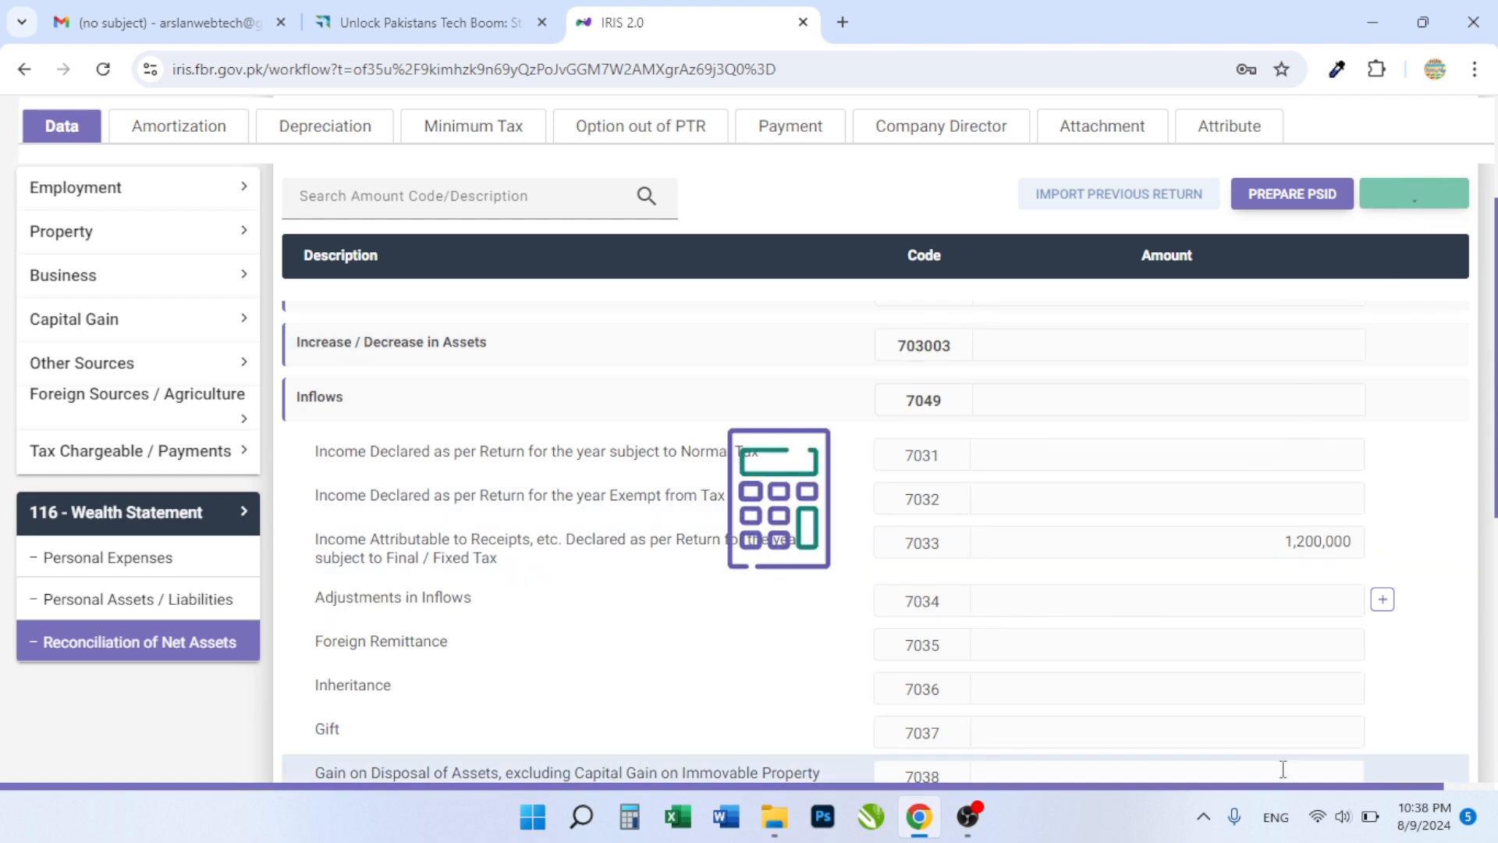
Step: Examine the recalculated Reconciliation of Net Assets and the entry rows available under Personal Assets / Liabilities and Personal Expenses
{"action": "scroll", "coordinate": [830, 531], "scroll_direction": "up", "scroll_amount": 4}
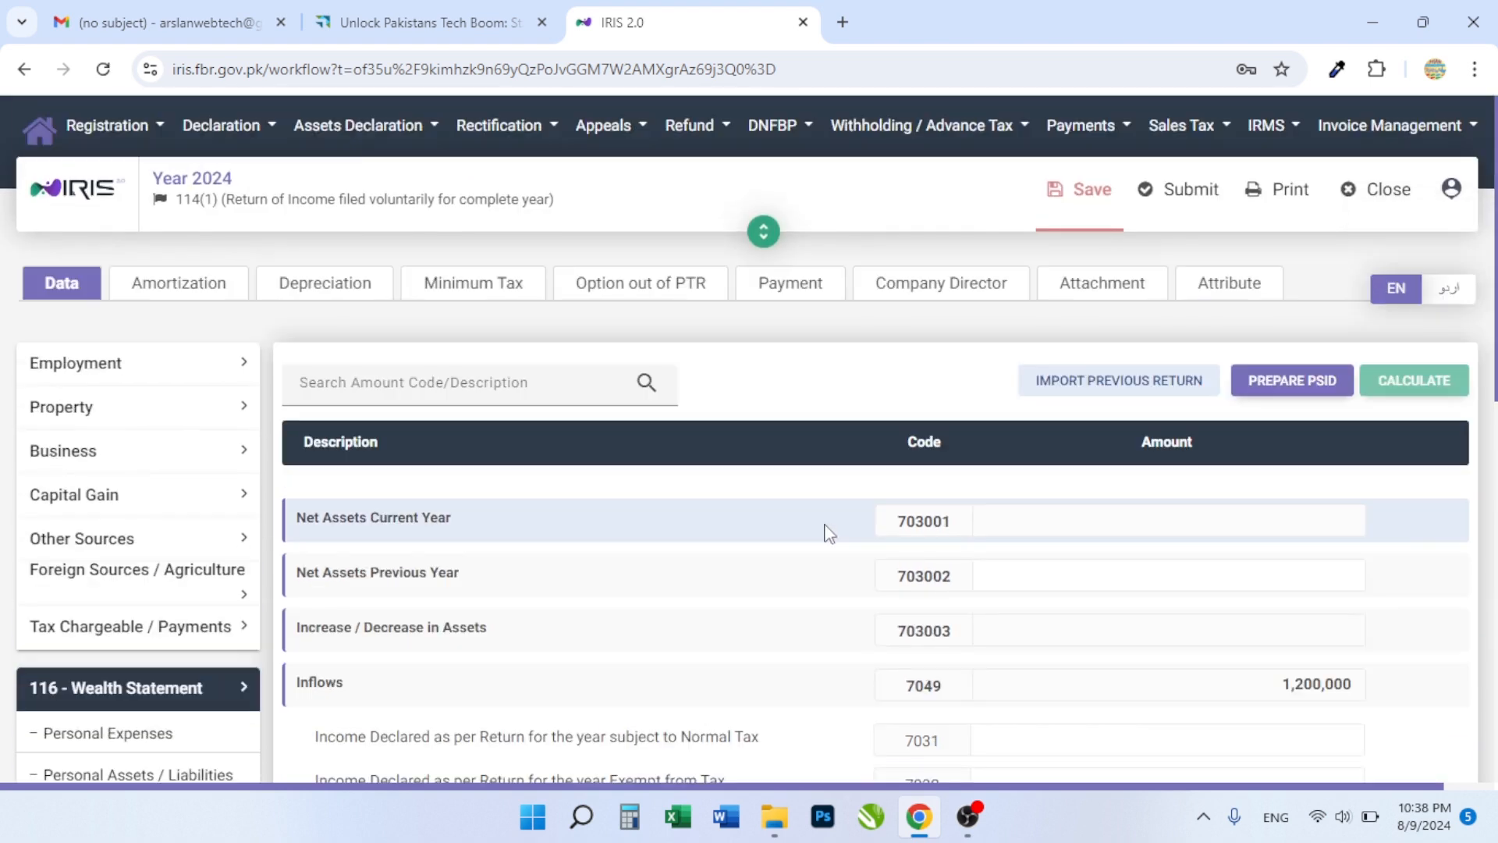
{"action": "scroll", "coordinate": [918, 584], "scroll_direction": "down", "scroll_amount": 8}
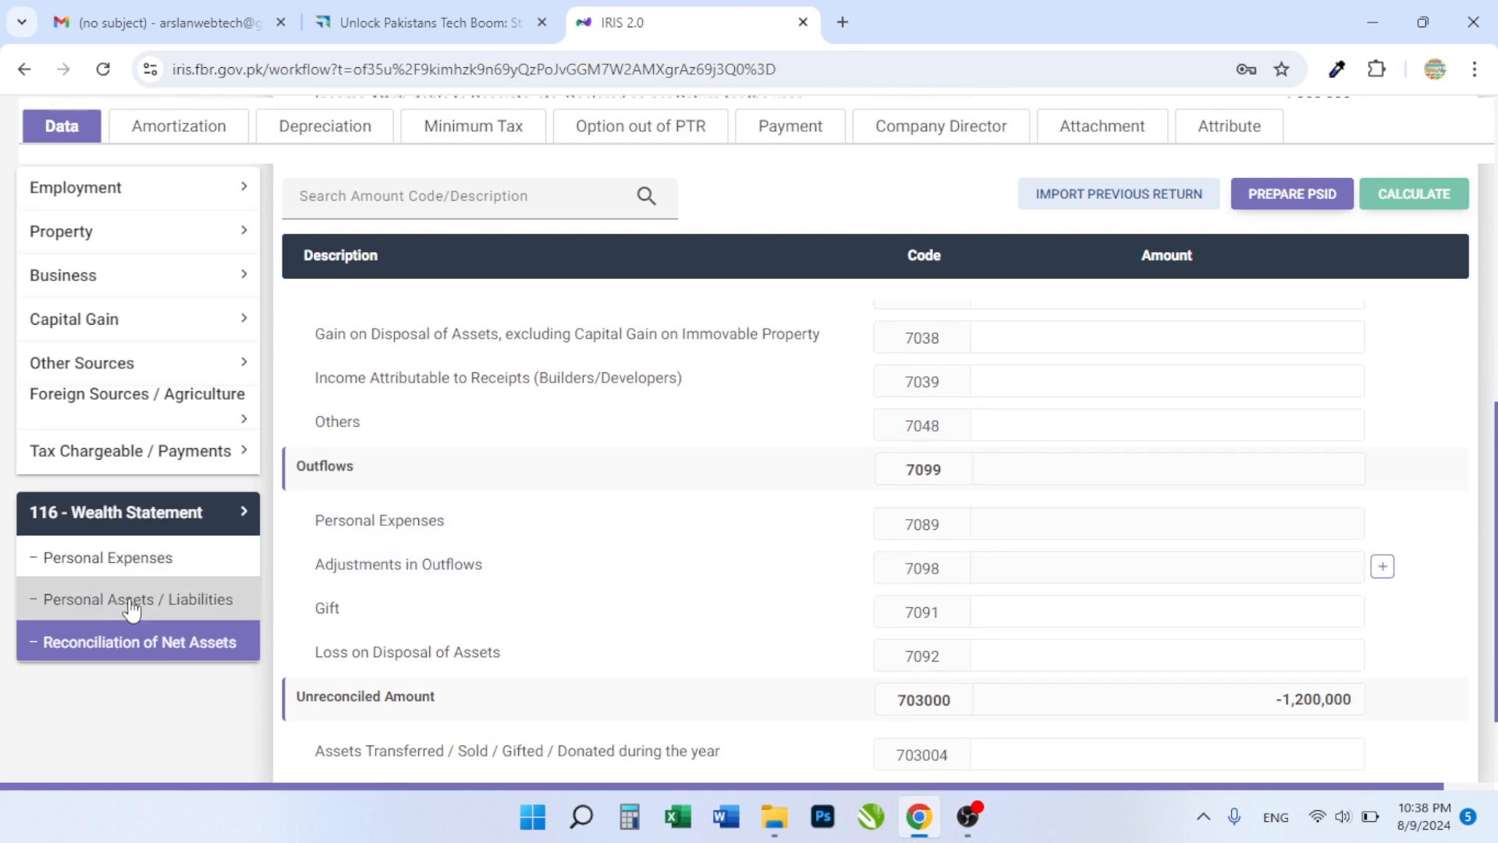
{"action": "left_click", "coordinate": [121, 599]}
{"action": "scroll", "coordinate": [1067, 559], "scroll_direction": "down", "scroll_amount": 5}
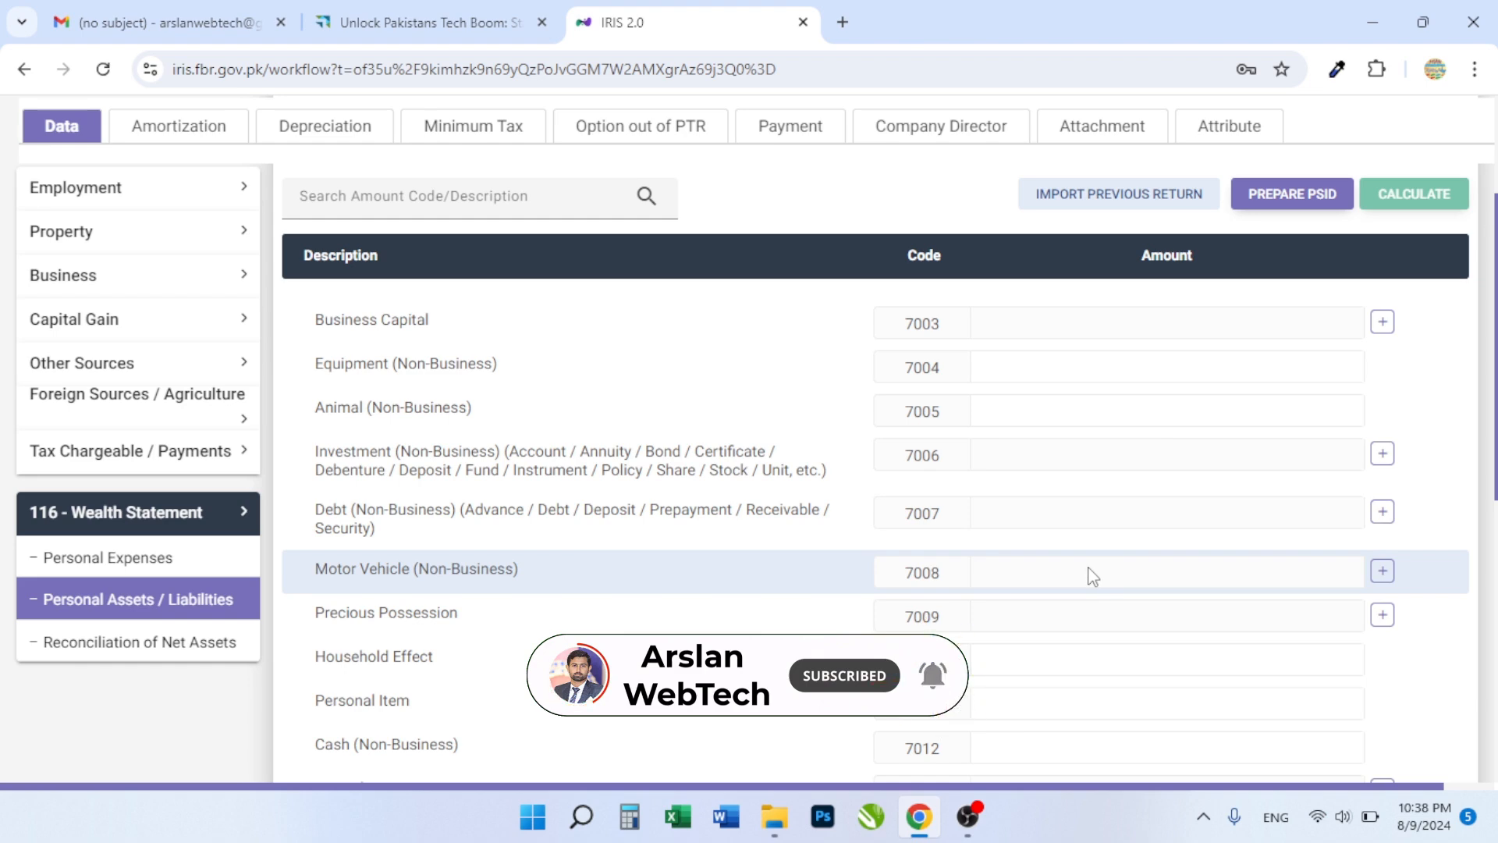
{"action": "left_click", "coordinate": [161, 558]}
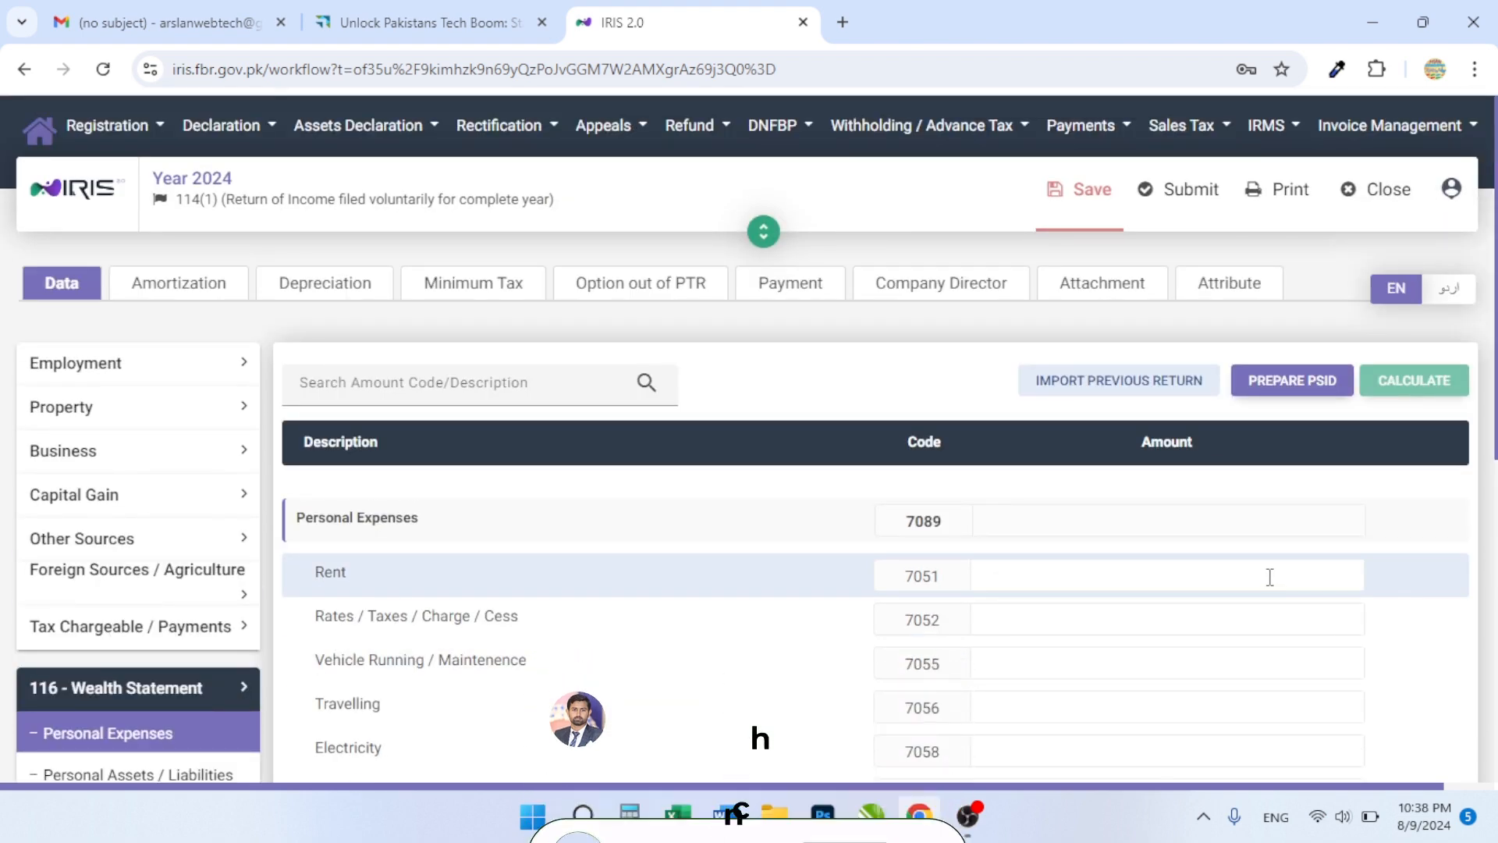
{"action": "scroll", "coordinate": [1268, 578], "scroll_direction": "down", "scroll_amount": 5}
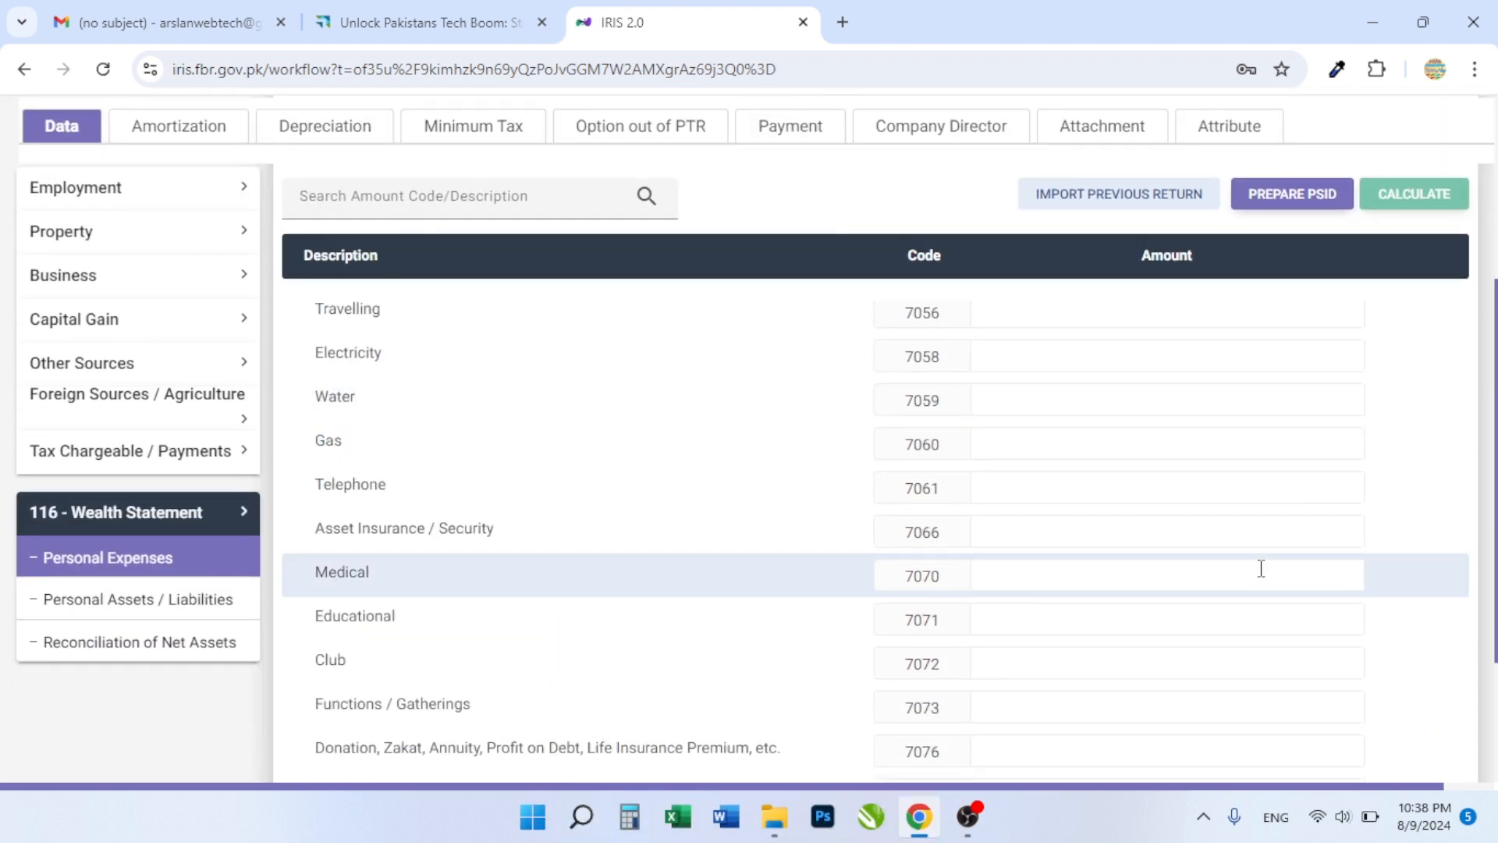
{"action": "scroll", "coordinate": [1261, 568], "scroll_direction": "down", "scroll_amount": 2}
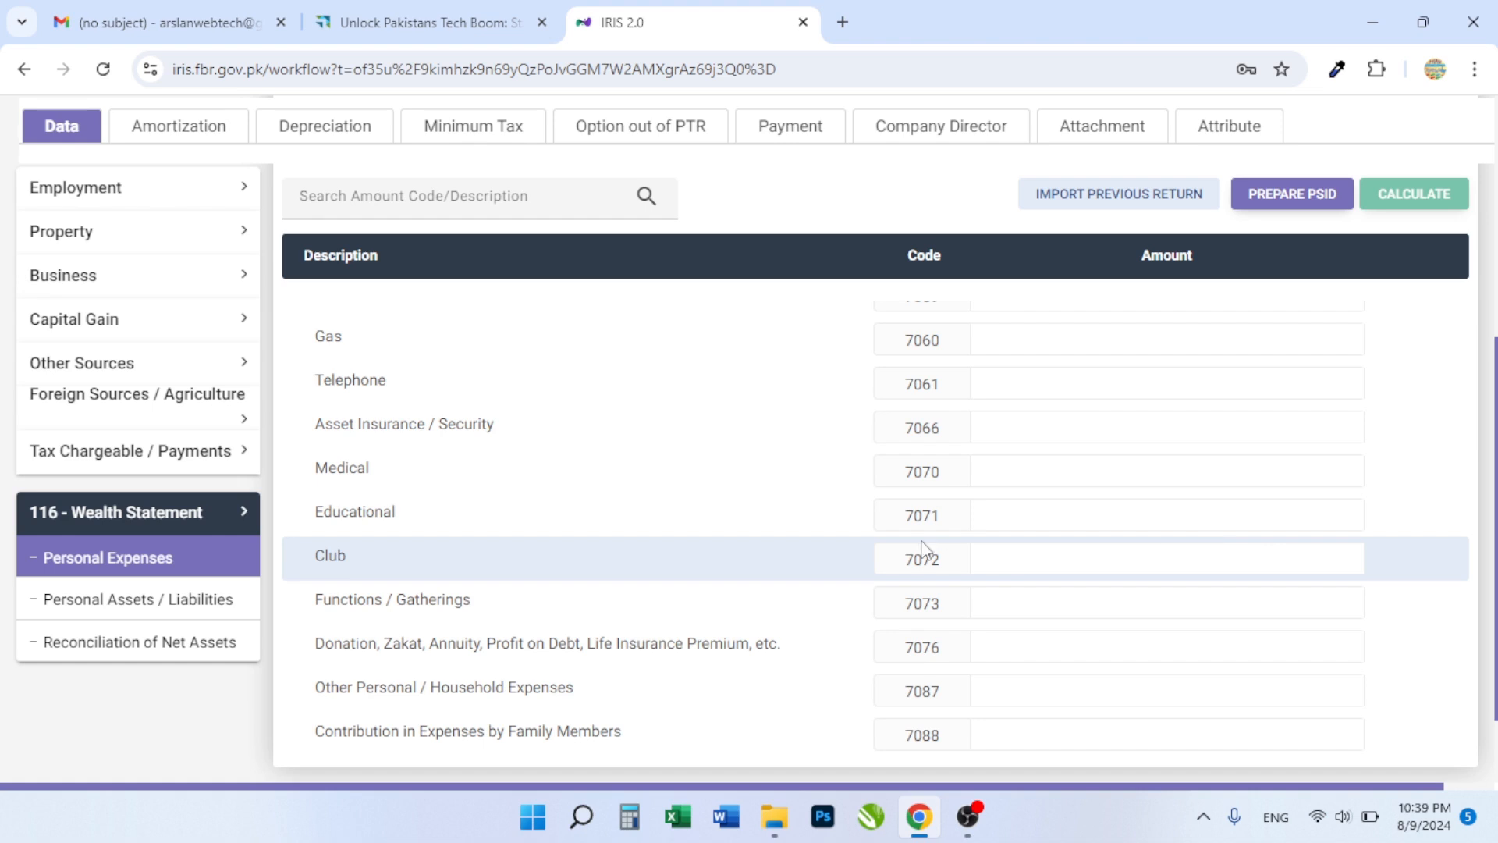
{"action": "scroll", "coordinate": [1015, 531], "scroll_direction": "down", "scroll_amount": 2}
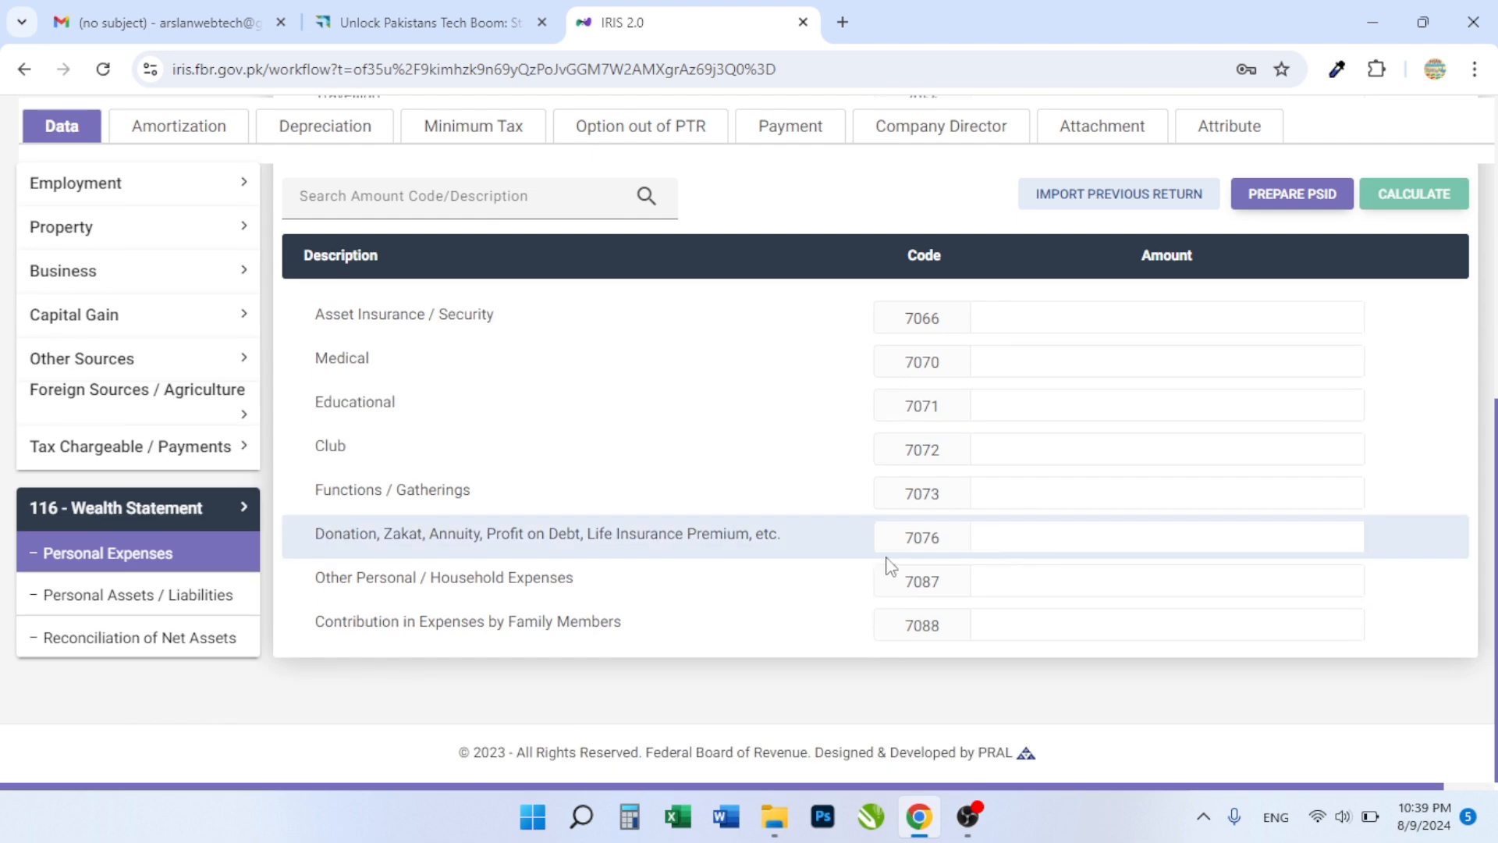
Step: Copy the Unreconciled Amount figure 1,200,000, without its minus sign, from the Reconciliation of Net Assets
{"action": "left_click", "coordinate": [106, 644]}
{"action": "scroll", "coordinate": [1198, 633], "scroll_direction": "down", "scroll_amount": 5}
{"action": "scroll", "coordinate": [1196, 519], "scroll_direction": "down", "scroll_amount": 4}
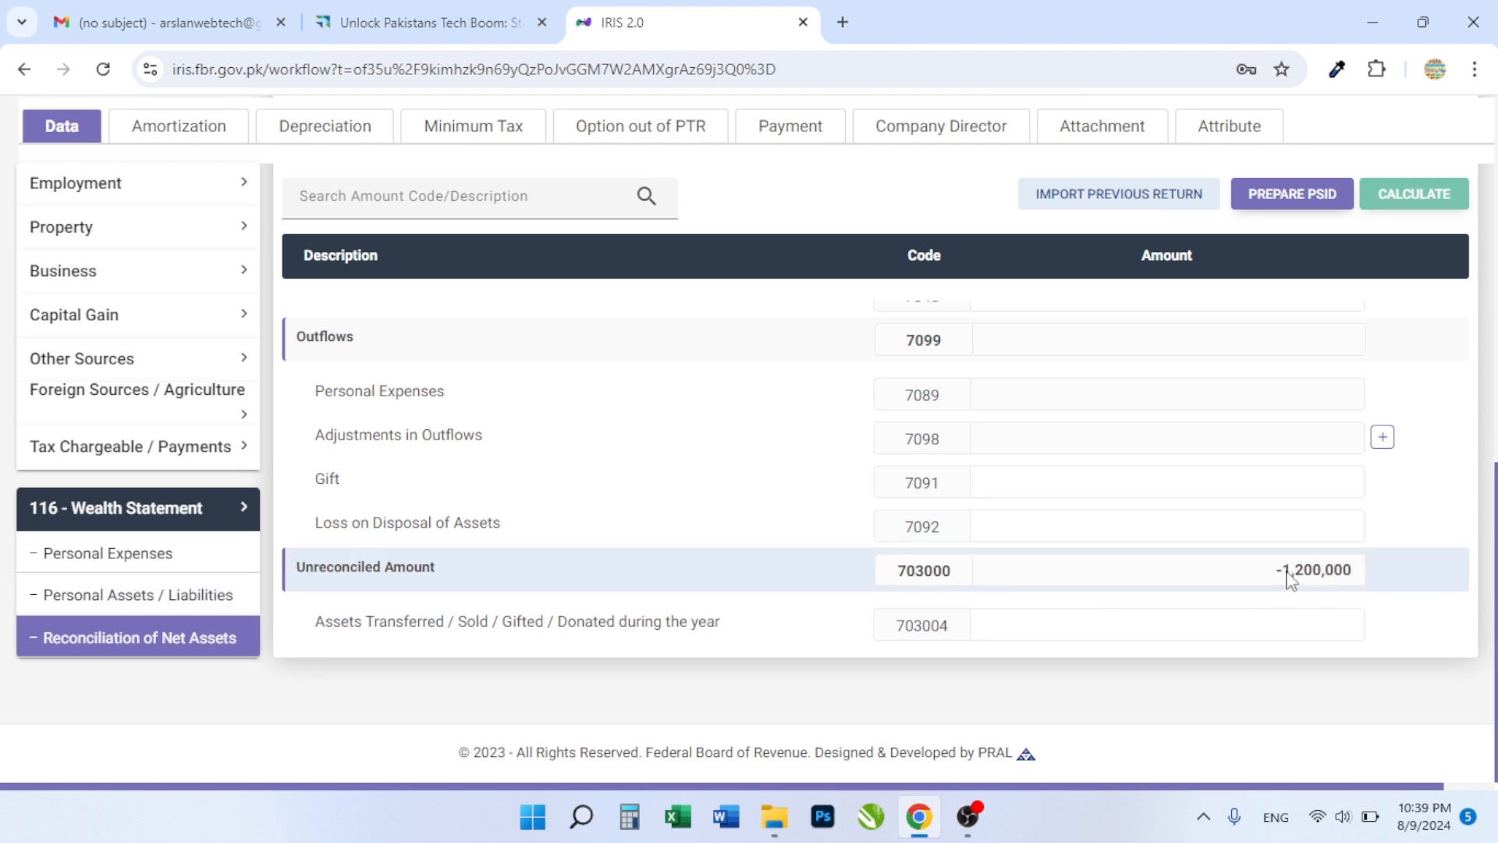
{"action": "left_click_drag", "start_coordinate": [1287, 579], "coordinate": [1354, 588]}
{"action": "key", "text": "ctrl+c"}
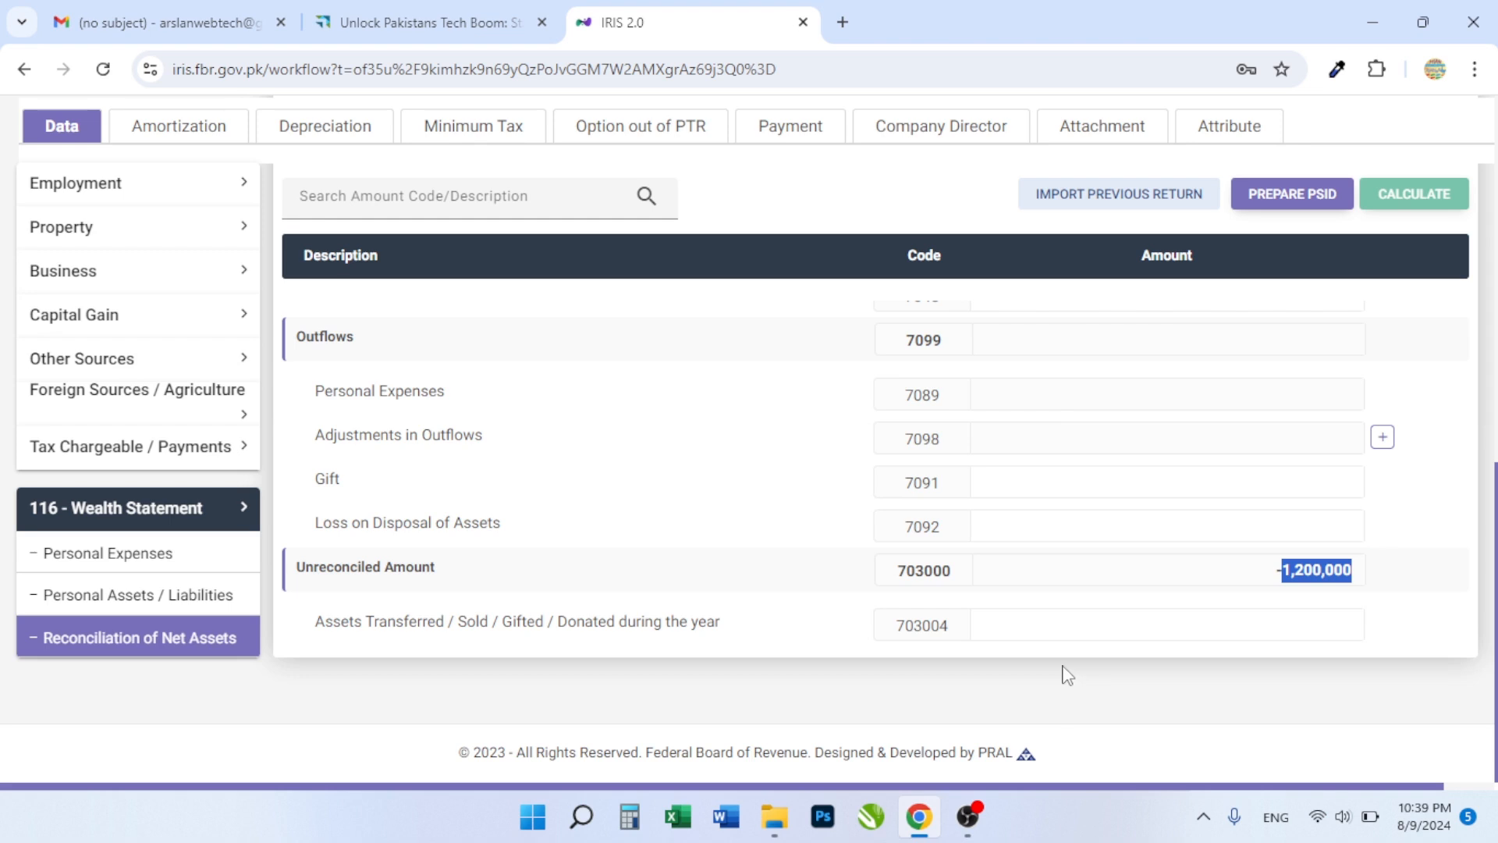
Step: In Personal Expenses, paste 1,200,000 as Other Personal / Household Expenses and recalculate the return
{"action": "left_click", "coordinate": [113, 556]}
{"action": "scroll", "coordinate": [1236, 574], "scroll_direction": "down", "scroll_amount": 5}
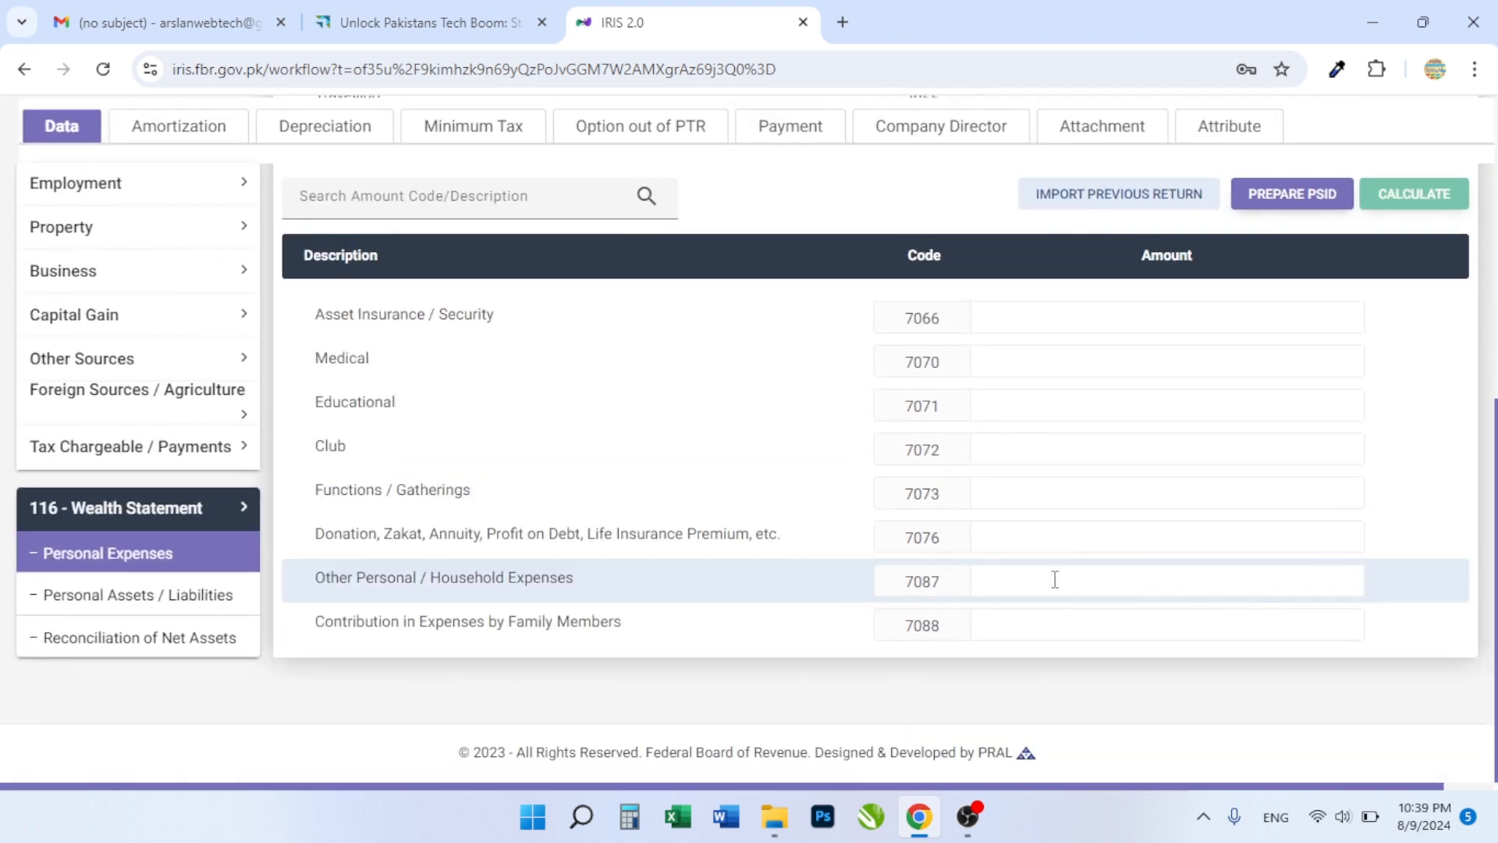
{"action": "left_click", "coordinate": [1270, 581]}
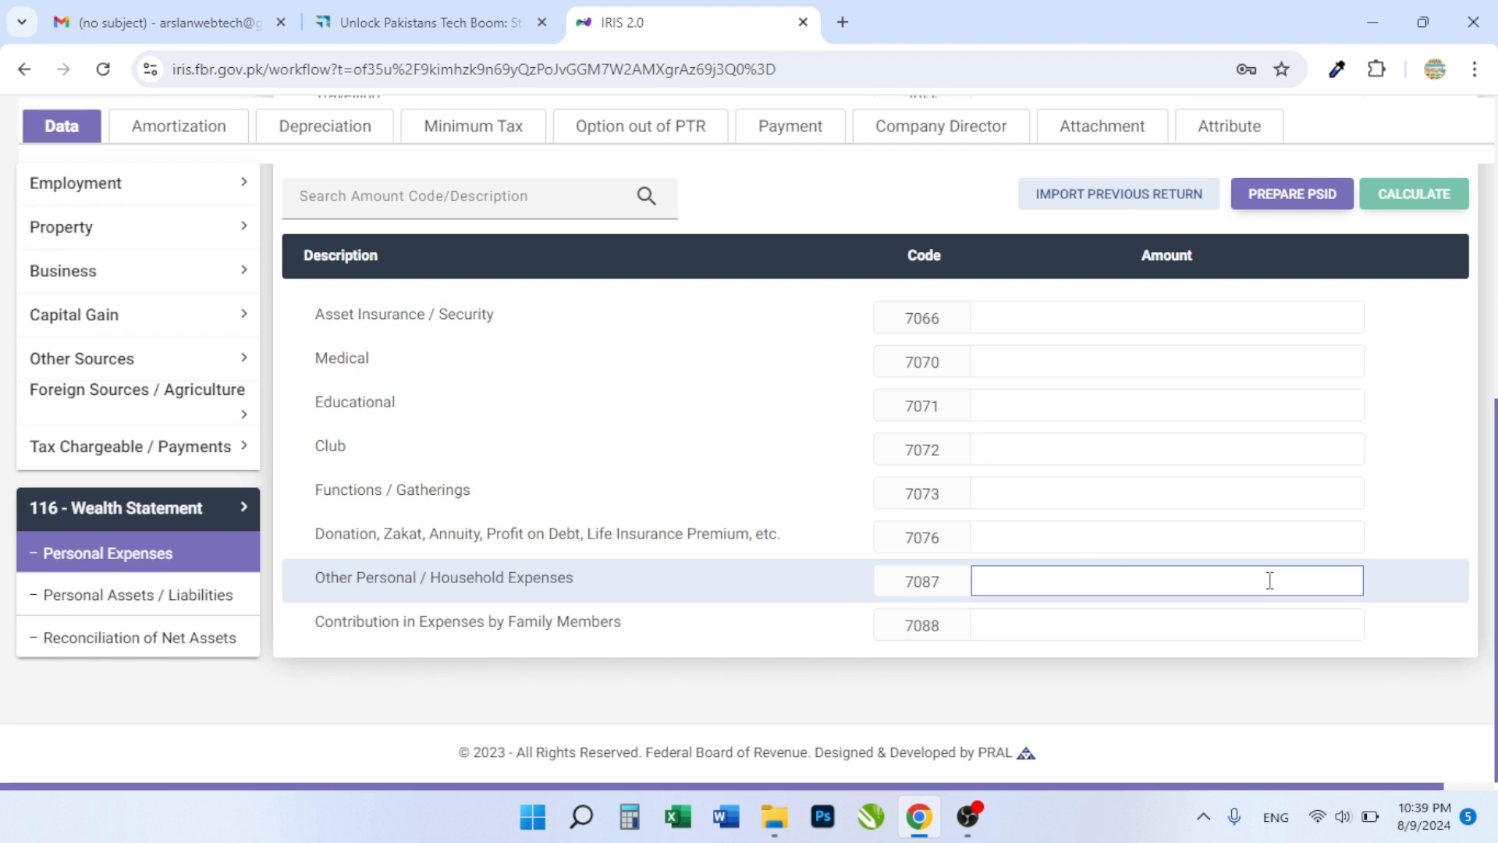
{"action": "key", "text": "ctrl+v"}
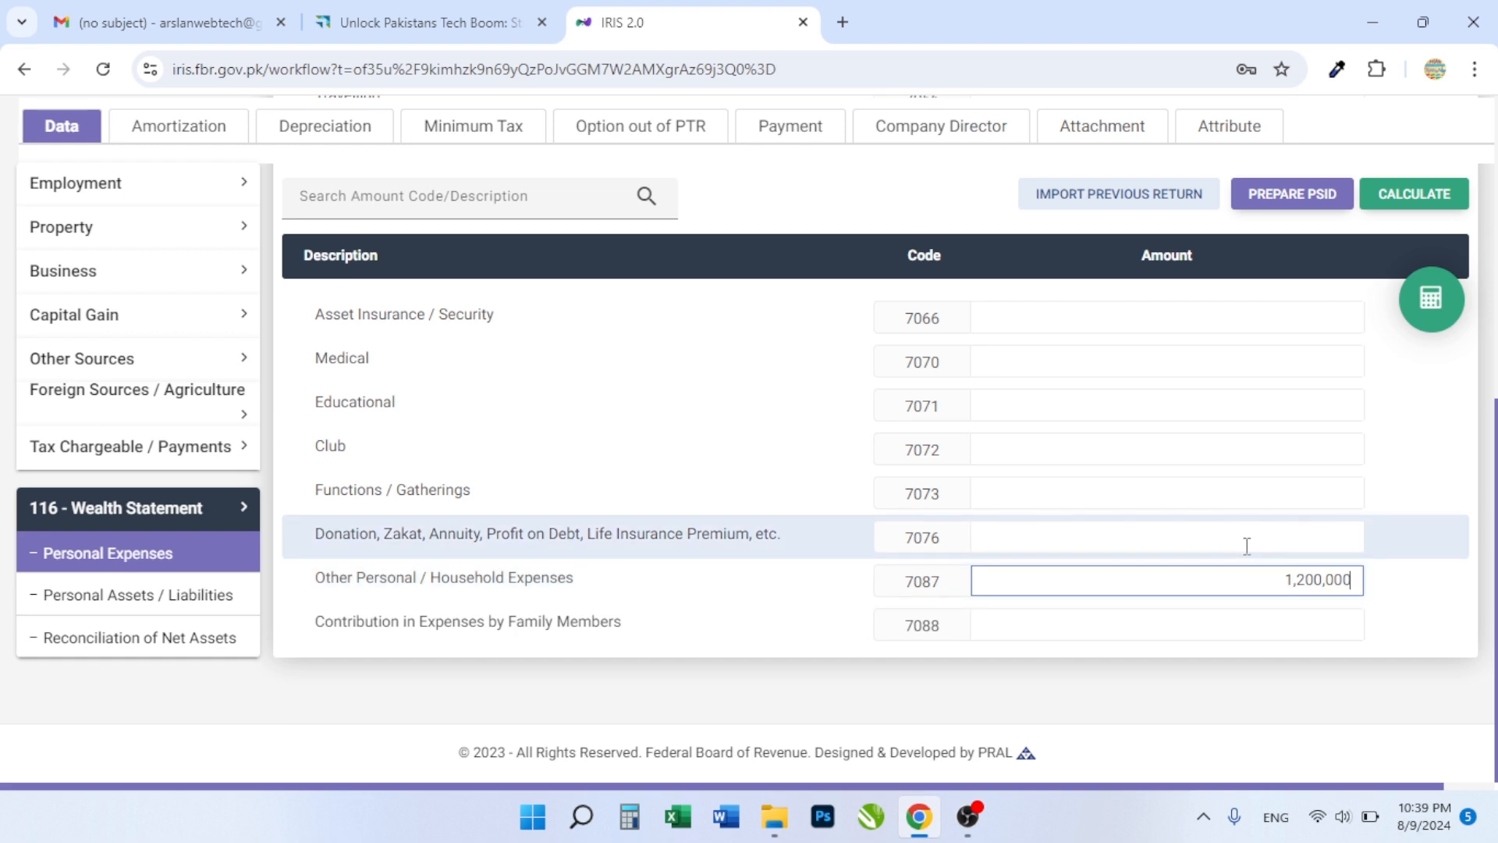
{"action": "left_click", "coordinate": [1431, 300]}
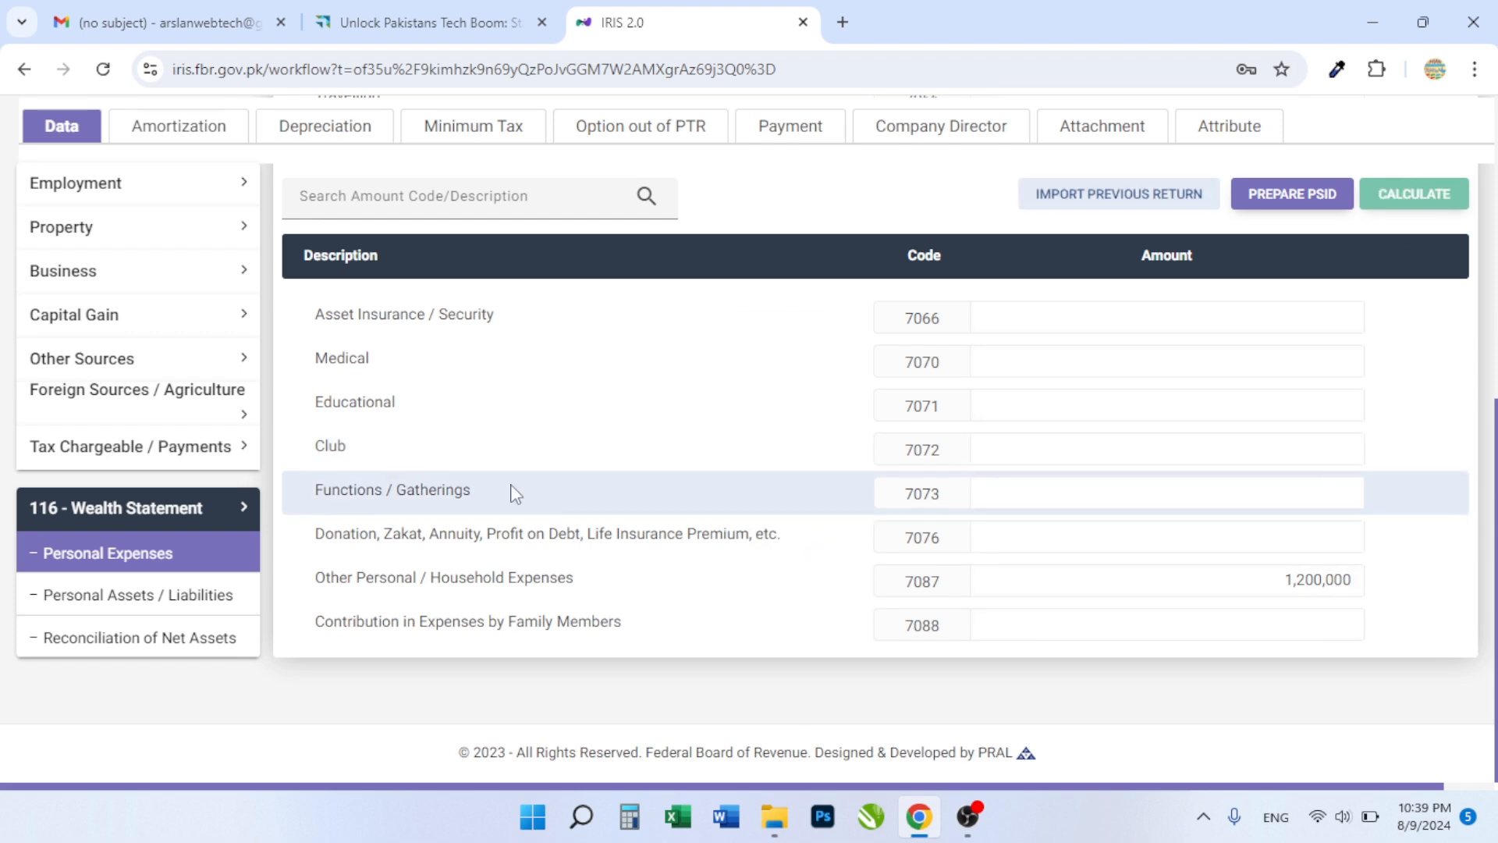
Step: Check the inflows, outflows and Unreconciled Amount in the Reconciliation of Net Assets
{"action": "left_click", "coordinate": [109, 640]}
{"action": "scroll", "coordinate": [1013, 558], "scroll_direction": "down", "scroll_amount": 10}
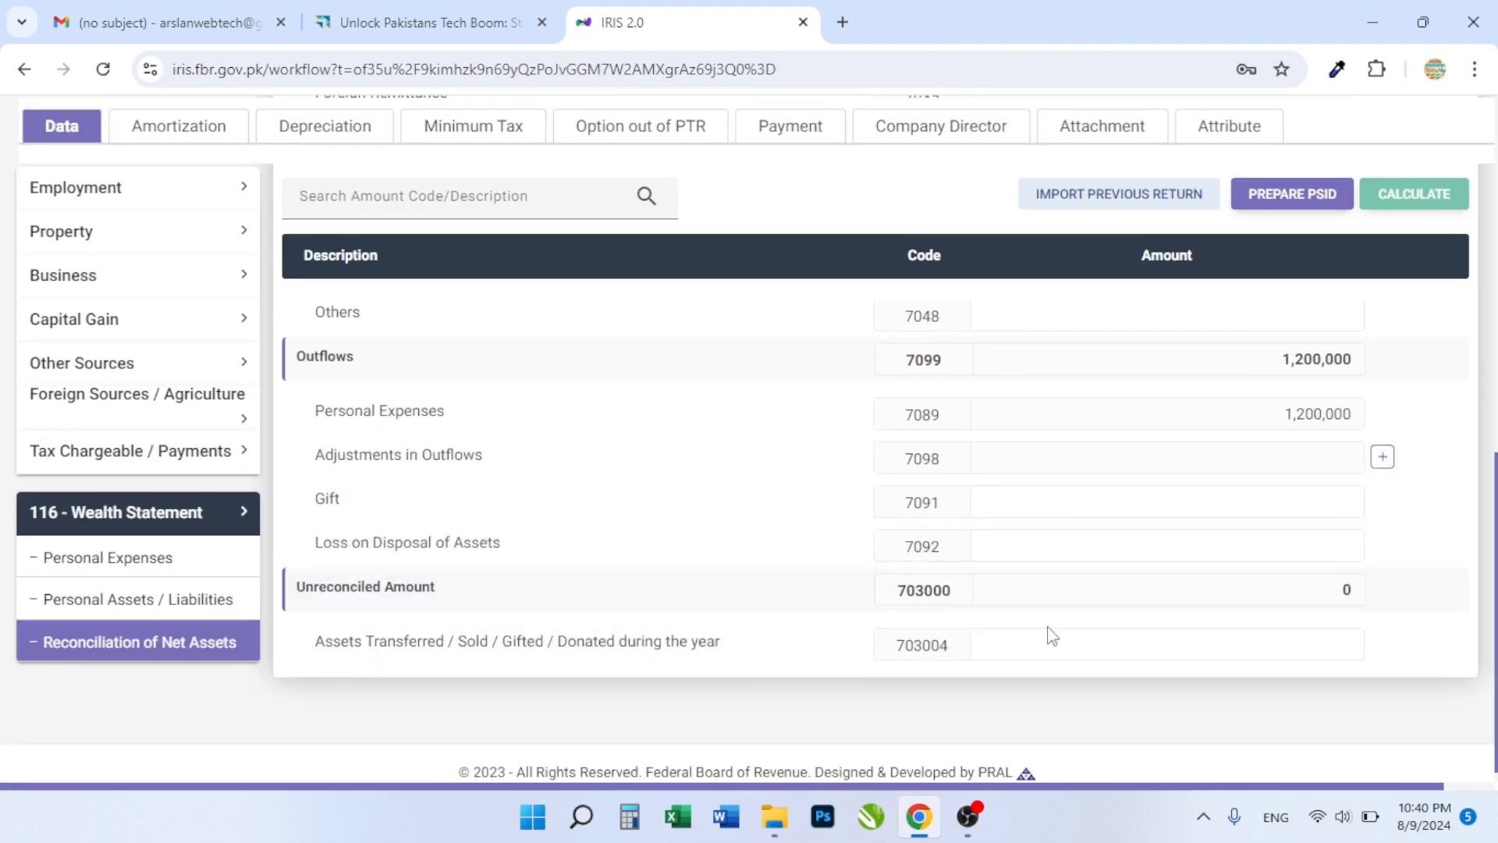
{"action": "scroll", "coordinate": [1046, 632], "scroll_direction": "up", "scroll_amount": 10}
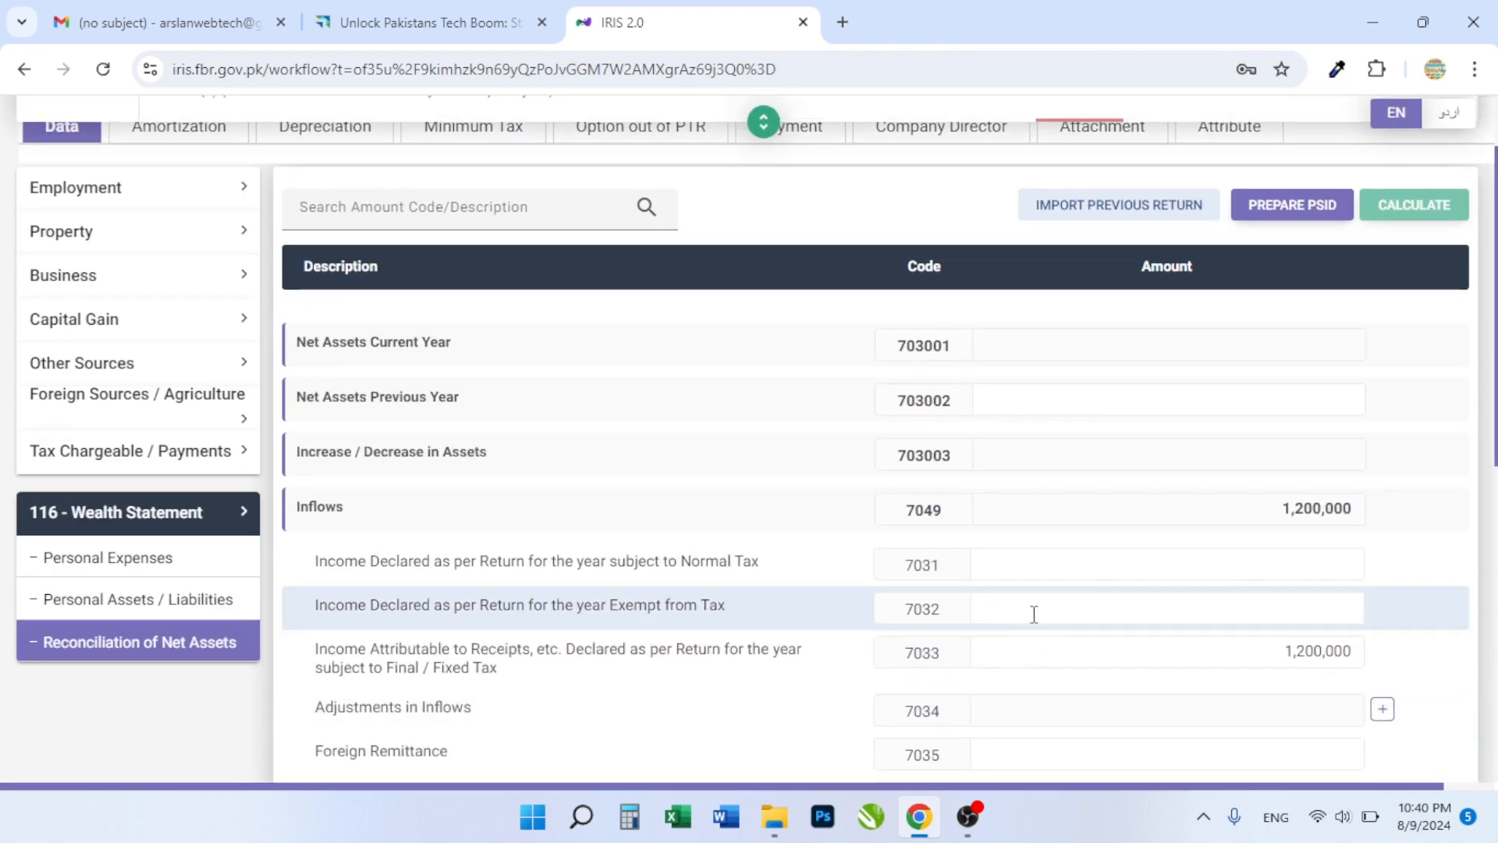
{"action": "scroll", "coordinate": [1026, 335], "scroll_direction": "up", "scroll_amount": 2}
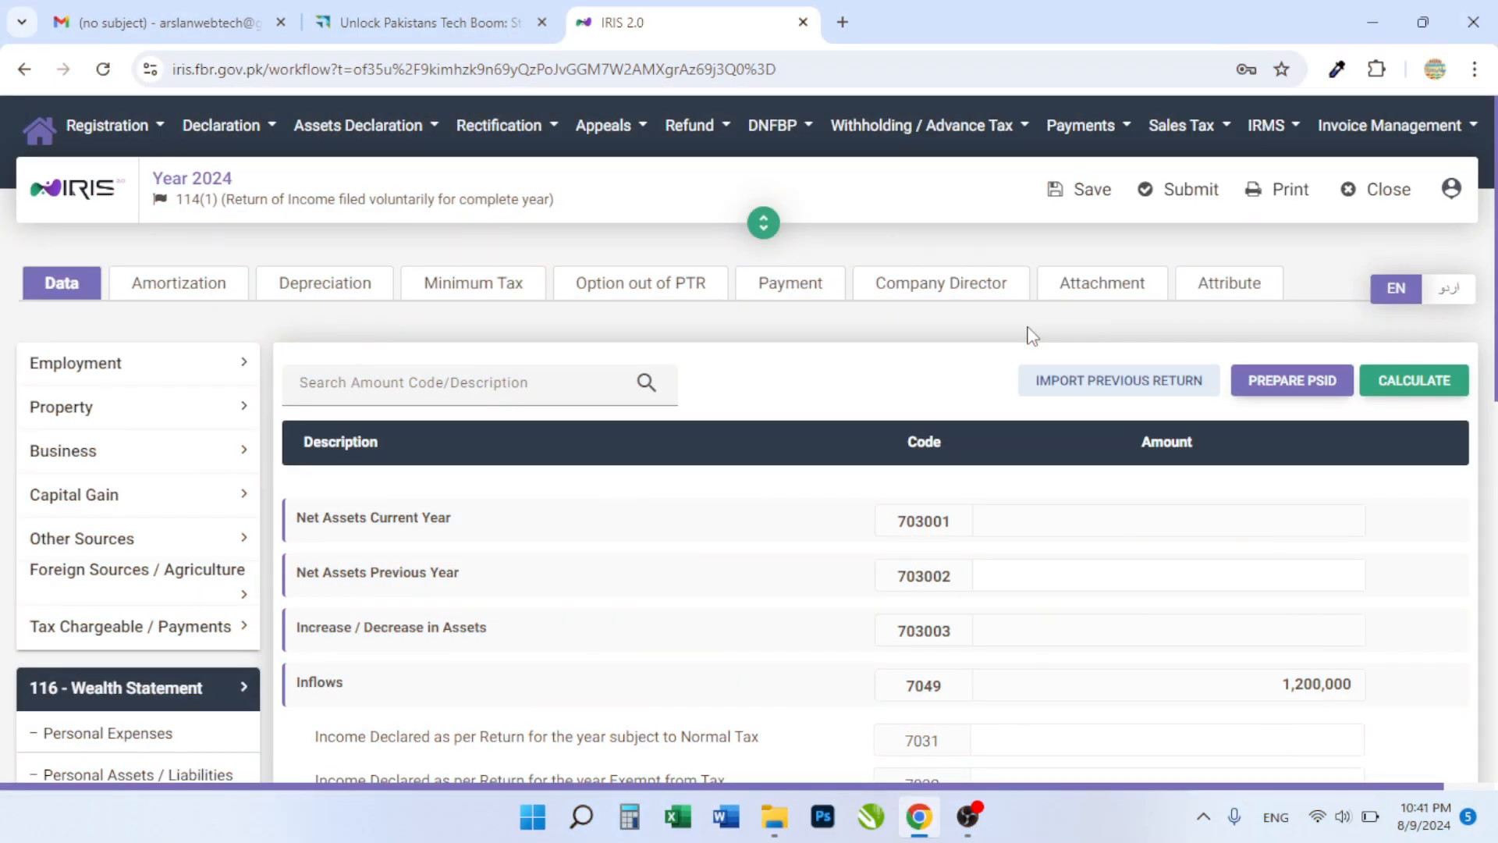